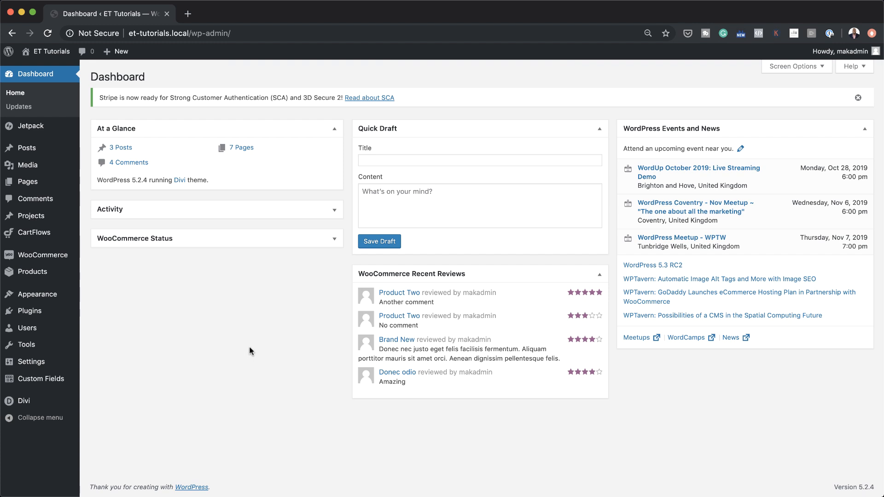
- Create a new page titled 'ET eg' and open it in the Divi Builder
mouse_move(27, 181)
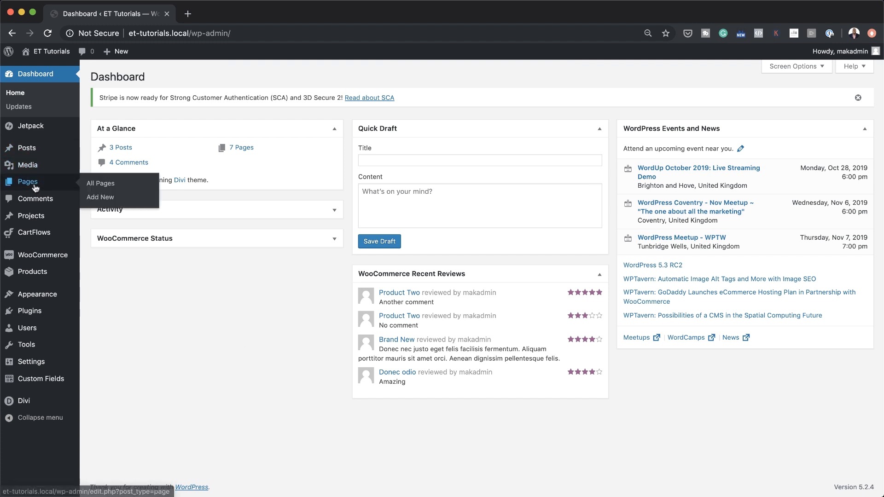
click(111, 198)
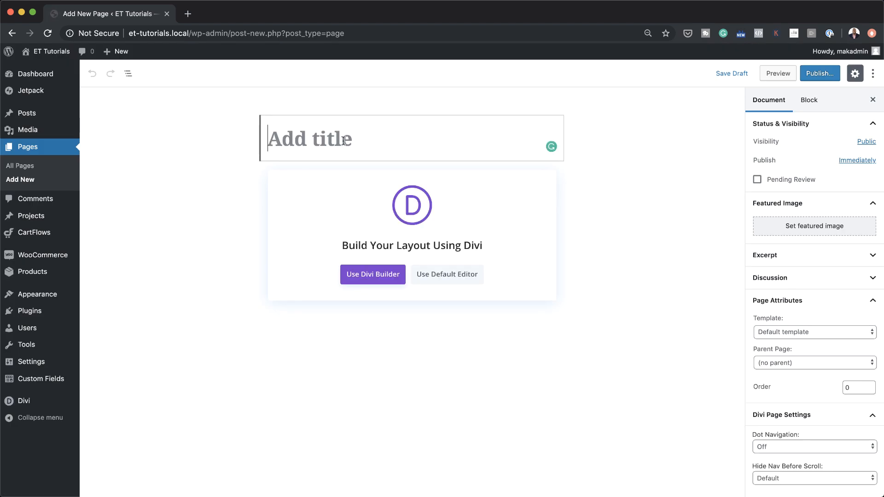
text(ET eg)
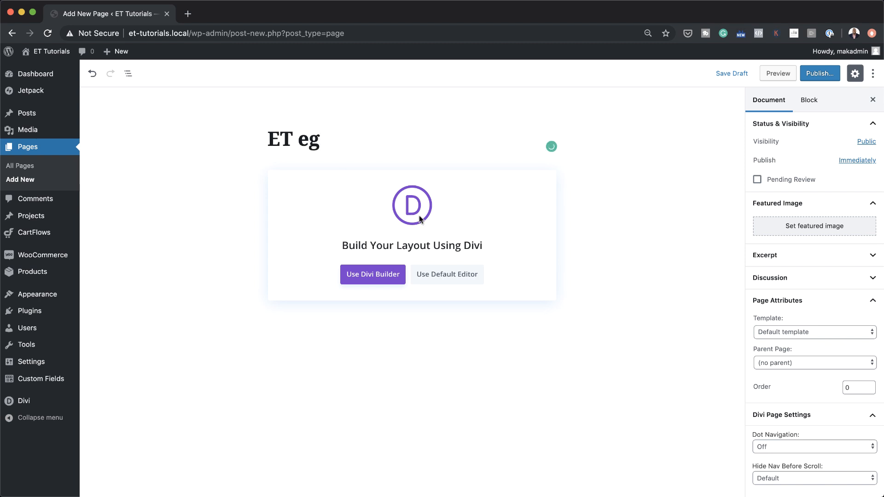
click(362, 278)
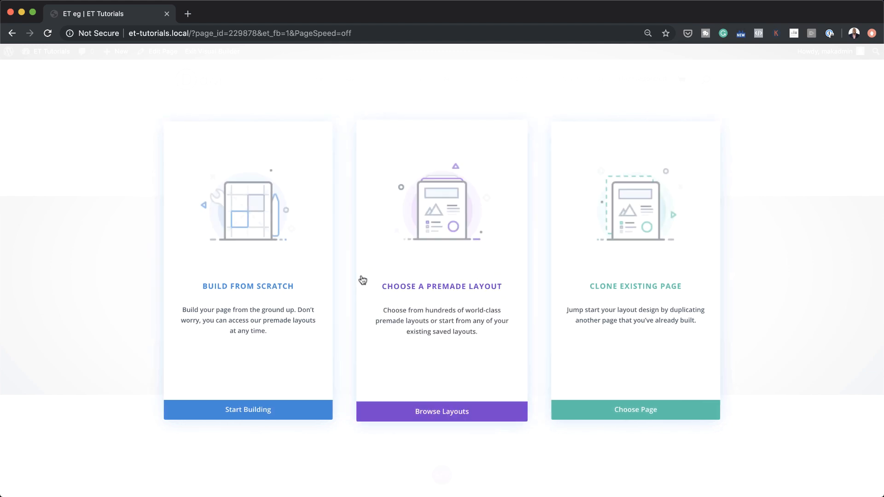
- Build from scratch by adding an empty 1/4-1/2-1/4 three-column row
click(246, 289)
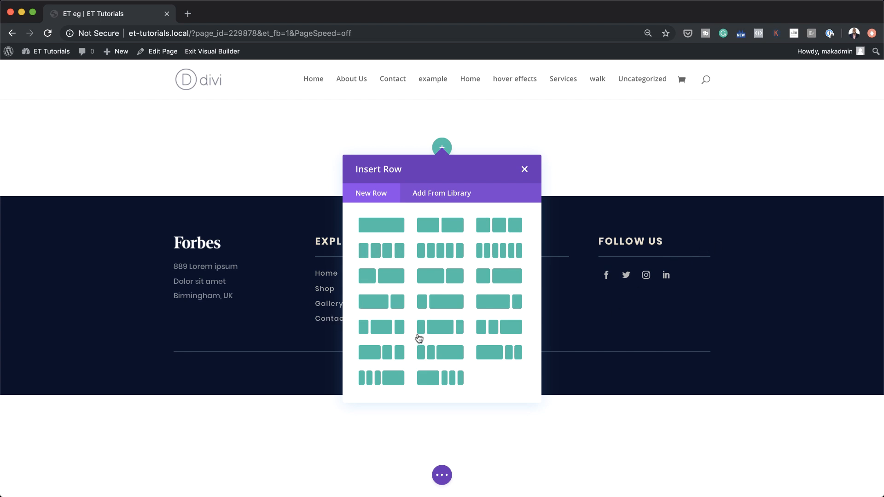
click(441, 327)
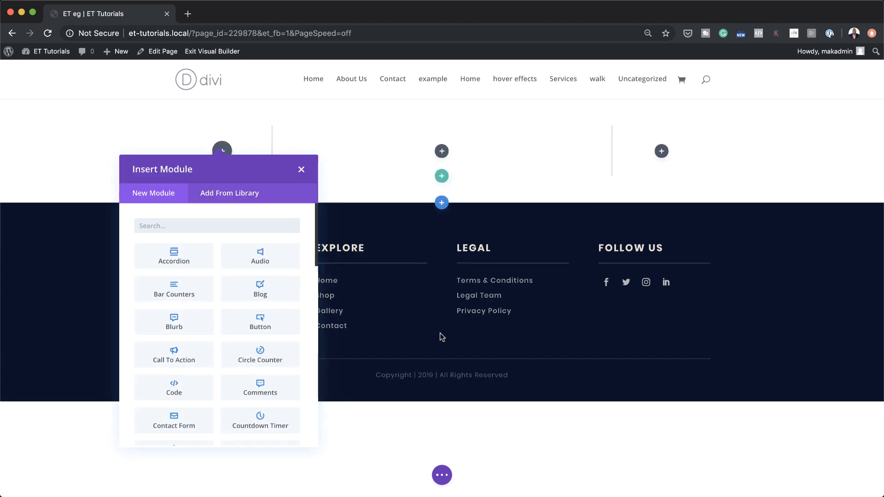
click(301, 169)
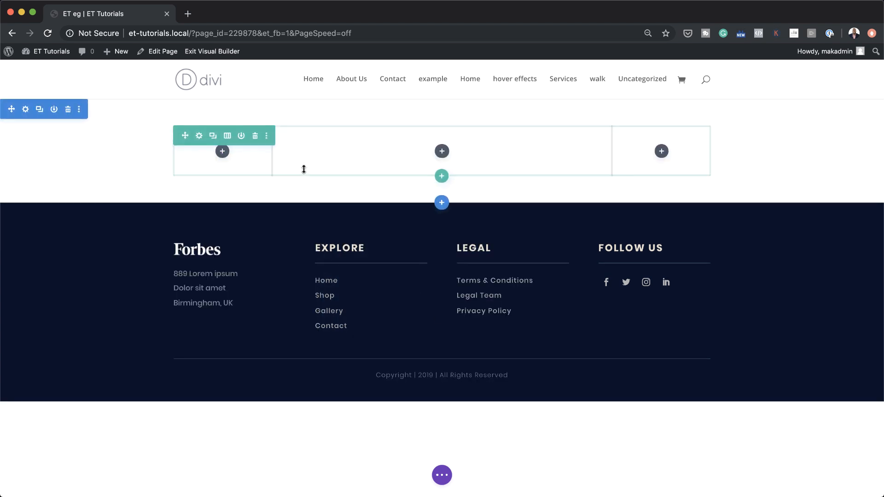
- Enable a custom gutter width of 2 in the row's sizing settings
click(199, 136)
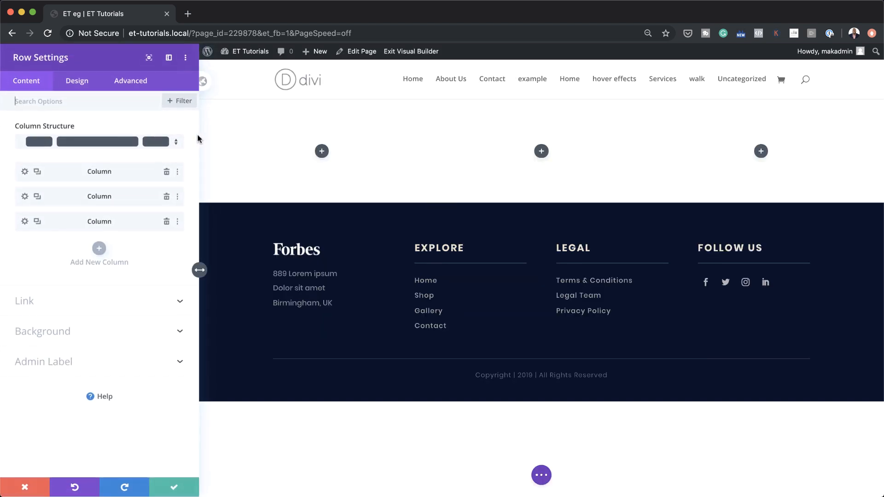
click(82, 83)
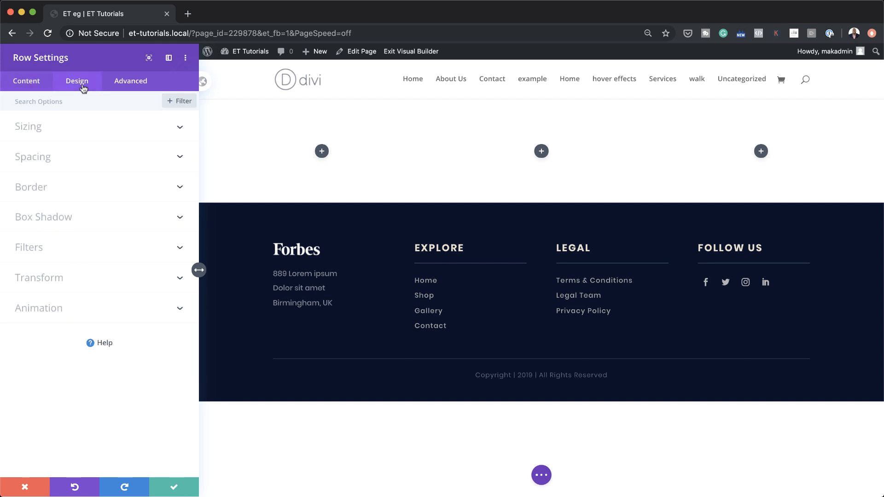
click(47, 133)
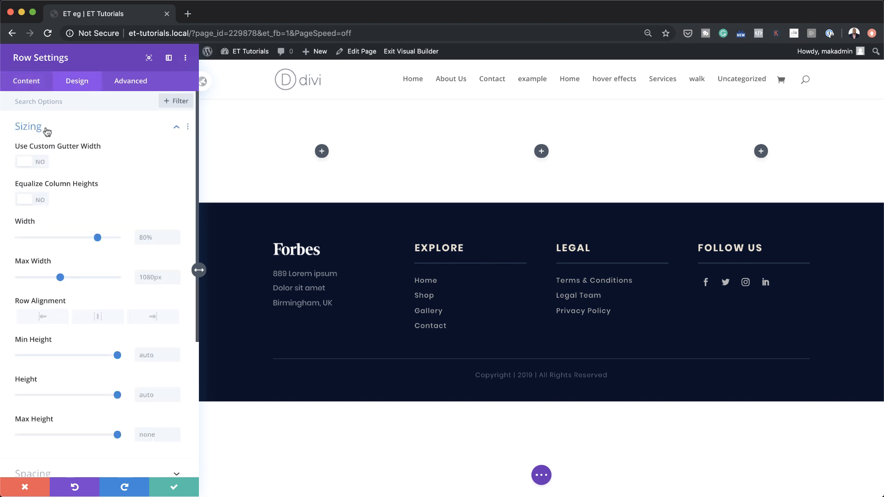
click(40, 164)
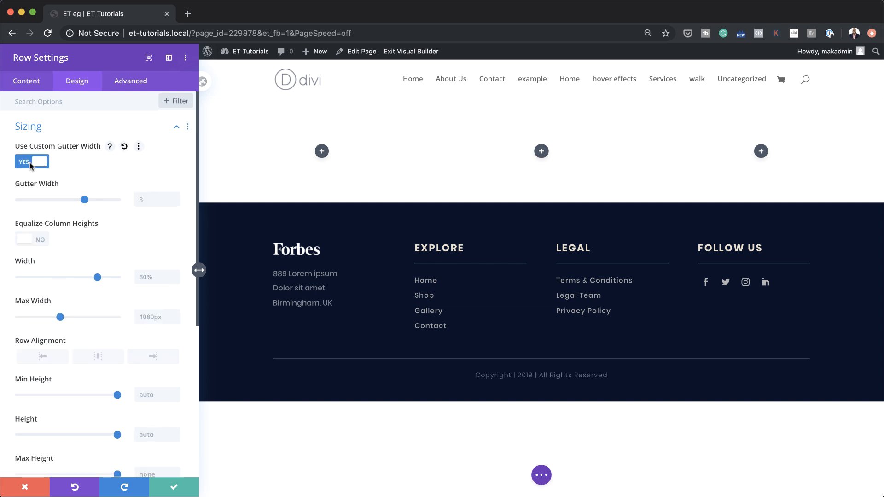
drag(84, 200, 52, 200)
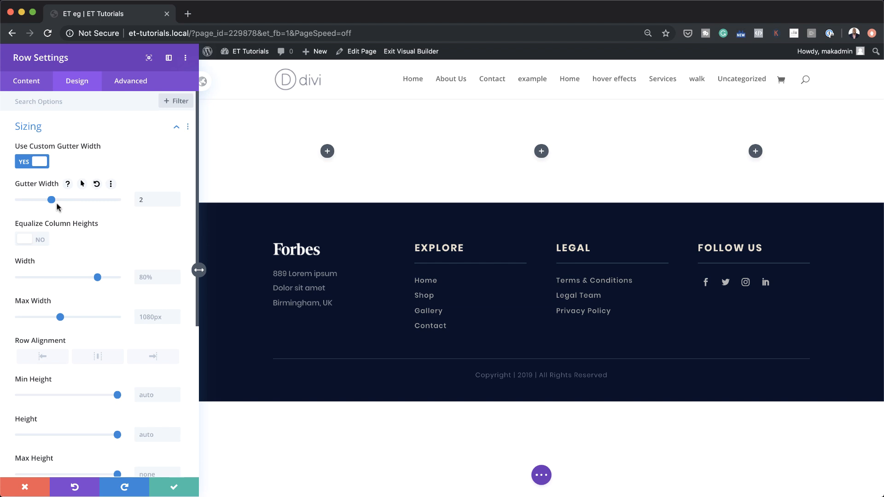
- Set the row width to 85vw and its max width to 100%
scroll(104, 279, down, 3)
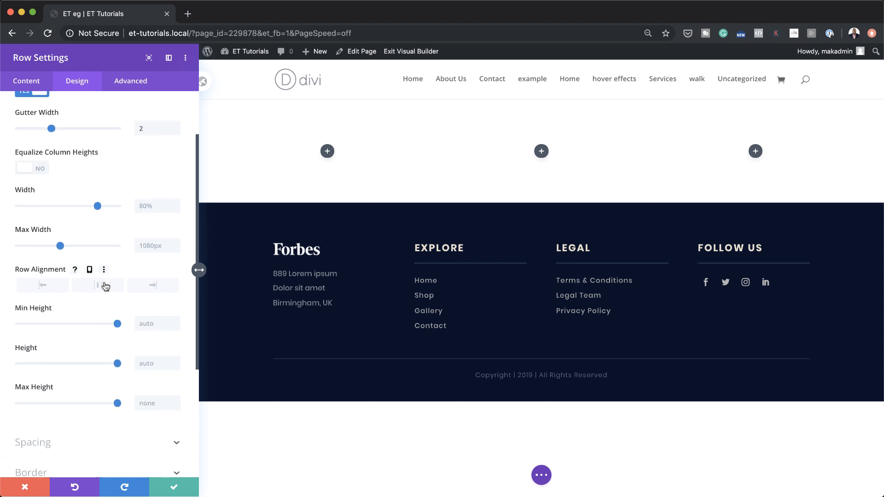
scroll(105, 286, down, 2)
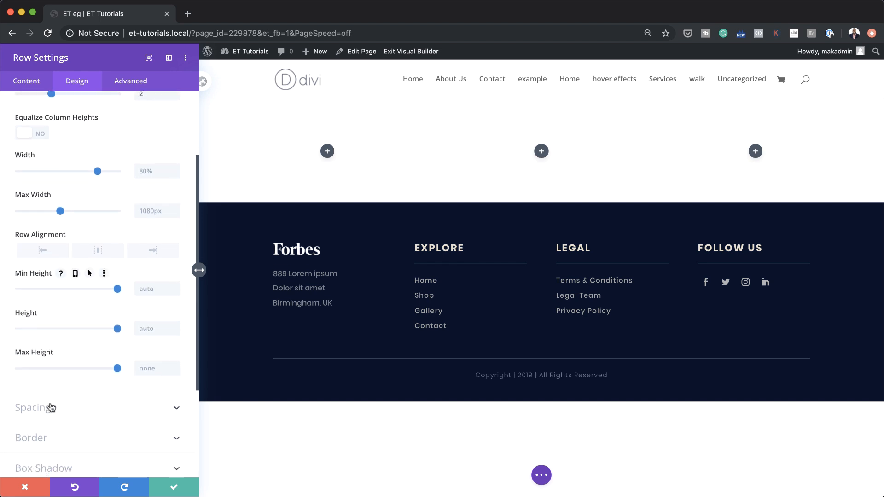
scroll(115, 332, up, 5)
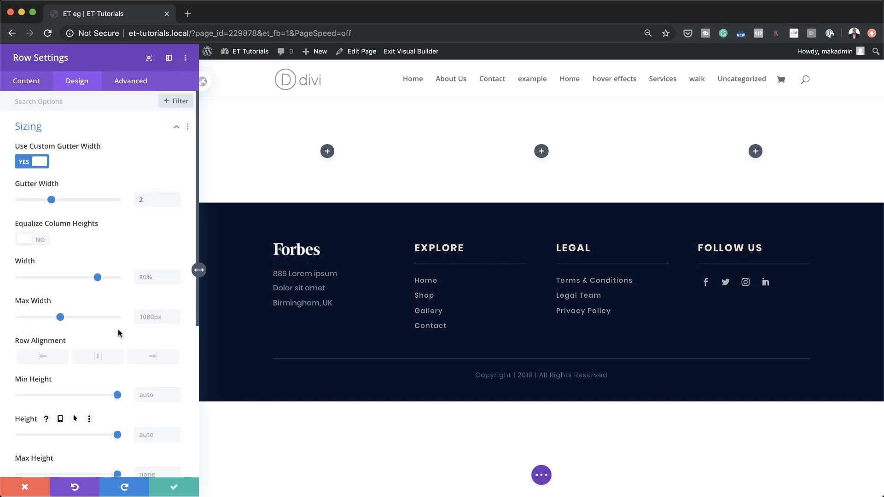
click(144, 276)
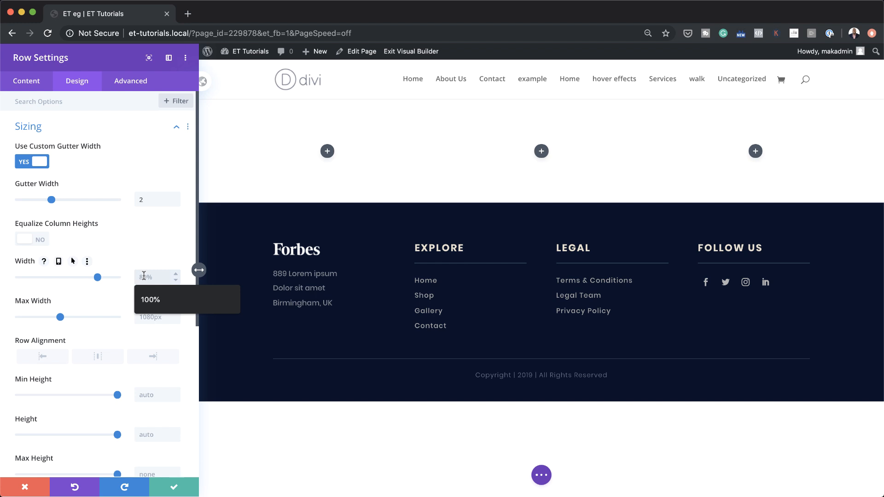
text(85vw)
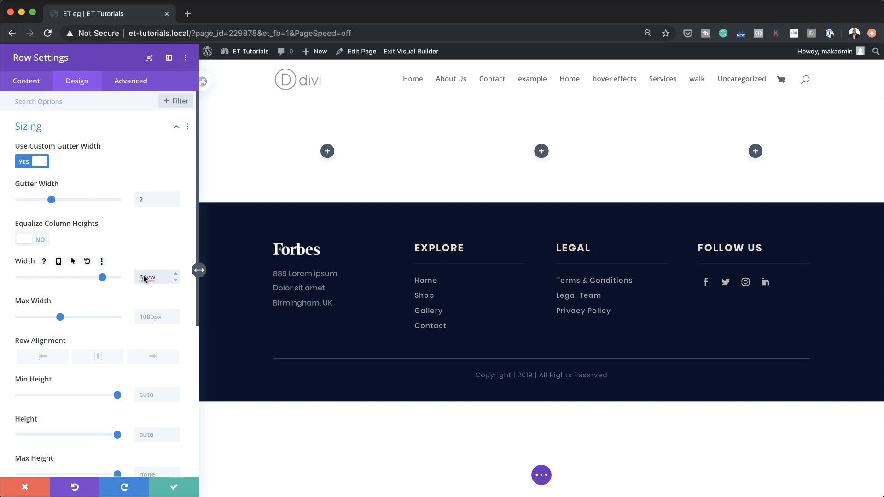
click(150, 318)
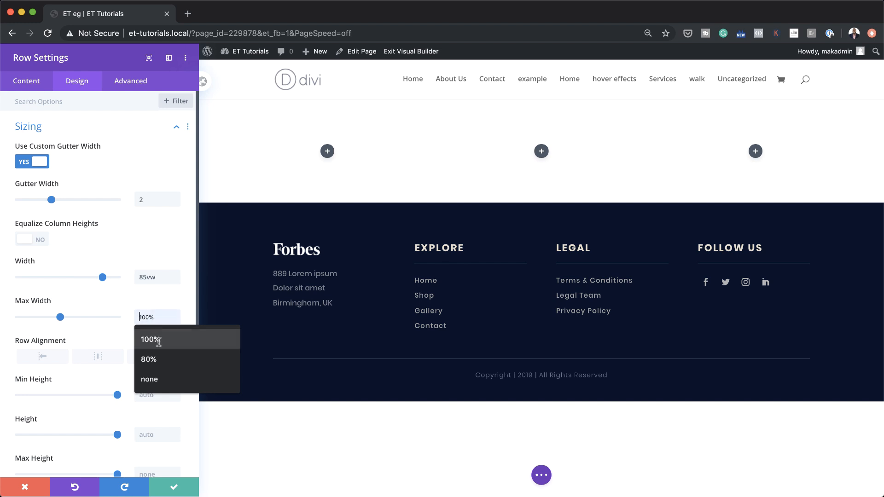
click(149, 339)
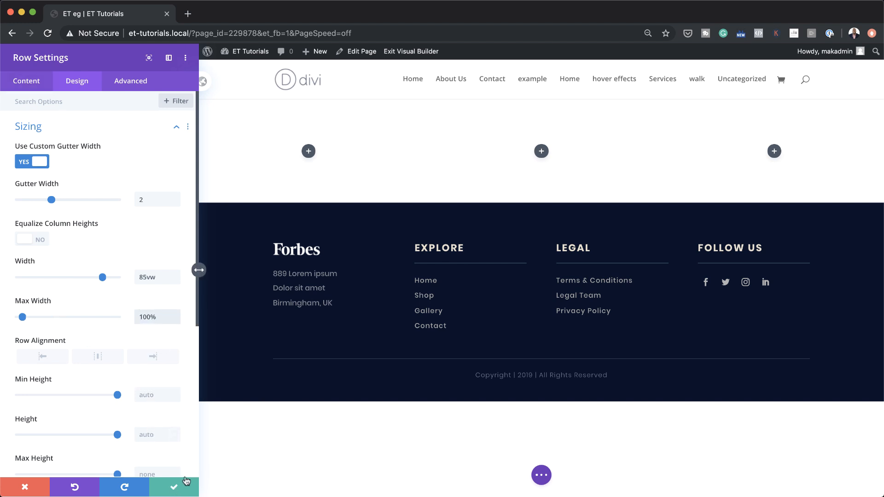
click(28, 81)
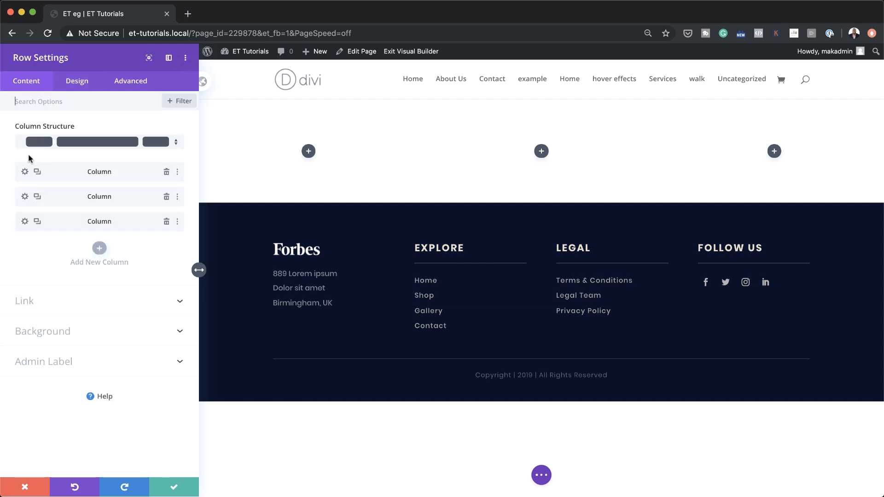
- Give the first column 5vw of top padding in its spacing settings
click(25, 173)
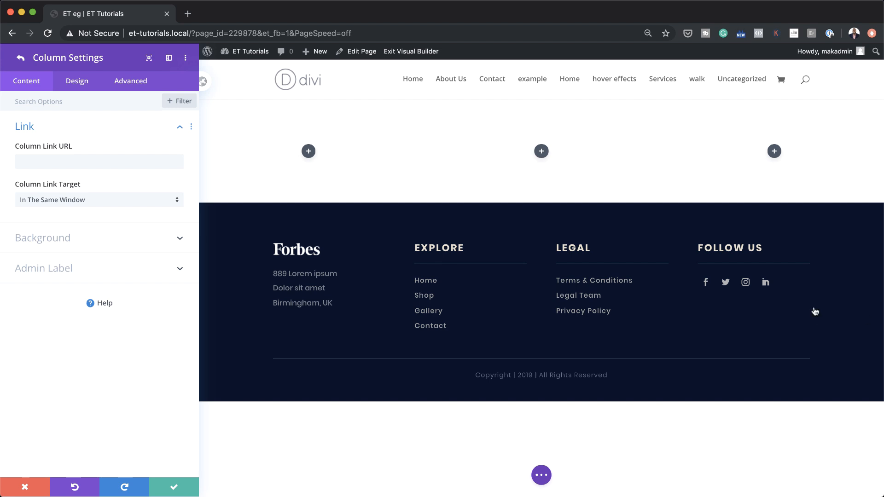
click(78, 82)
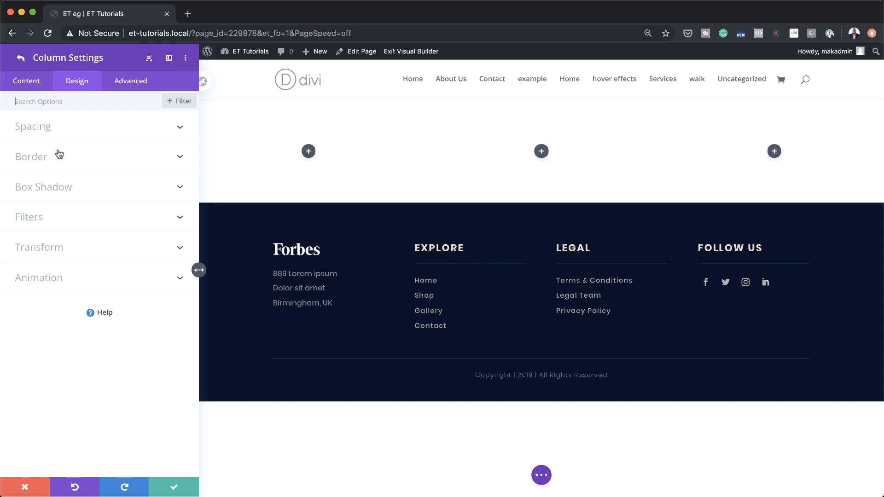
click(44, 129)
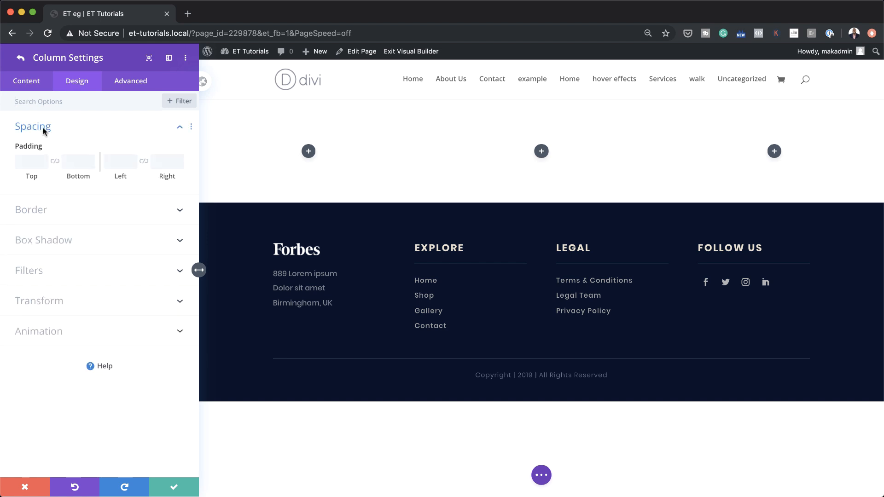
click(25, 160)
text(5vw)
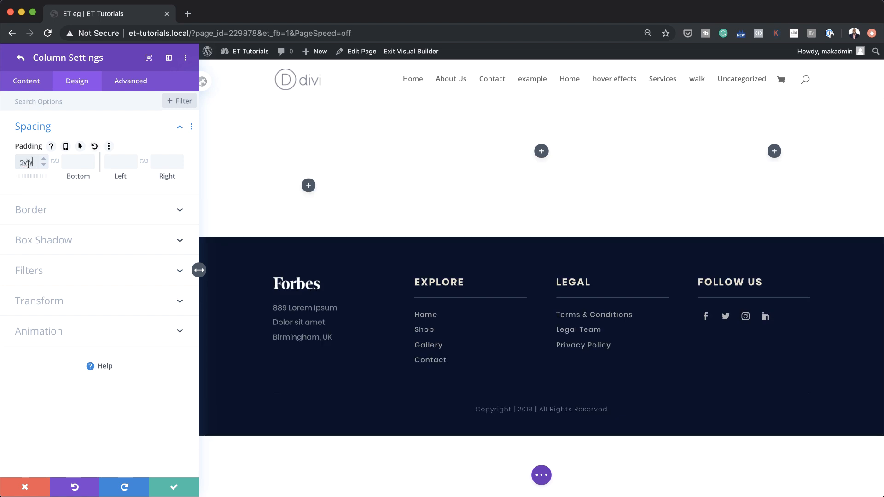
- Set the column's top padding to 0 on tablet and phone screens
click(80, 146)
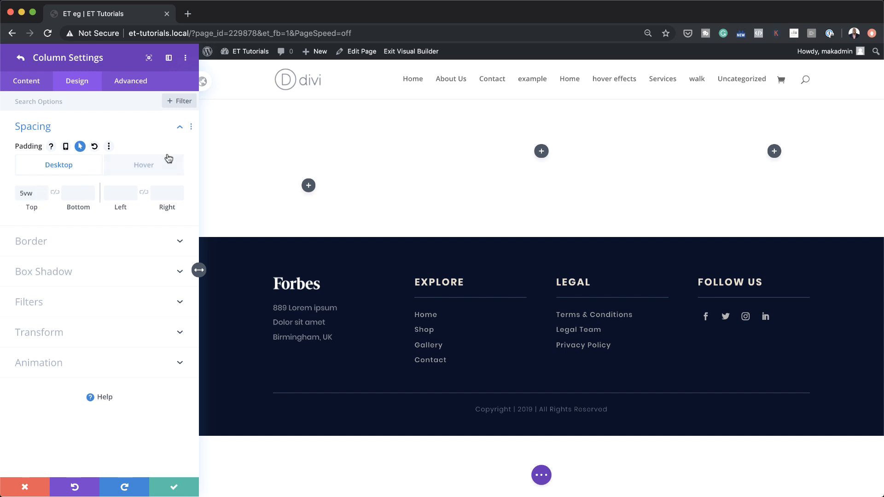
click(66, 146)
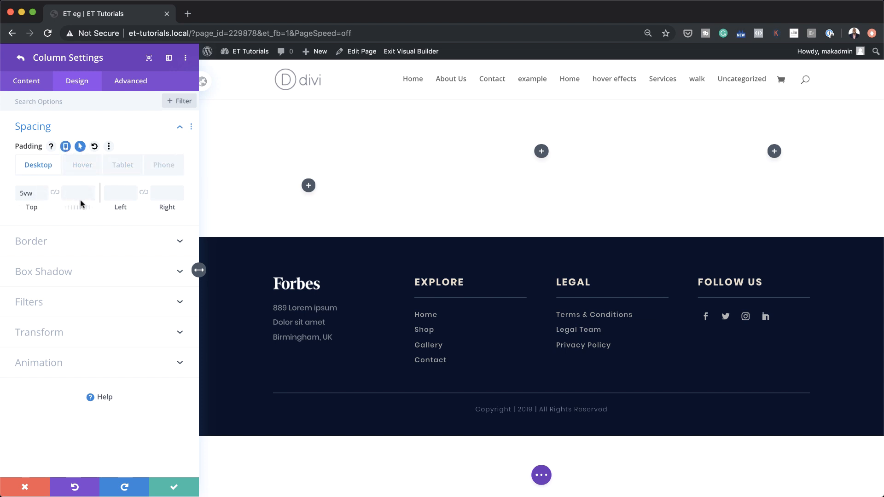
click(80, 146)
click(102, 165)
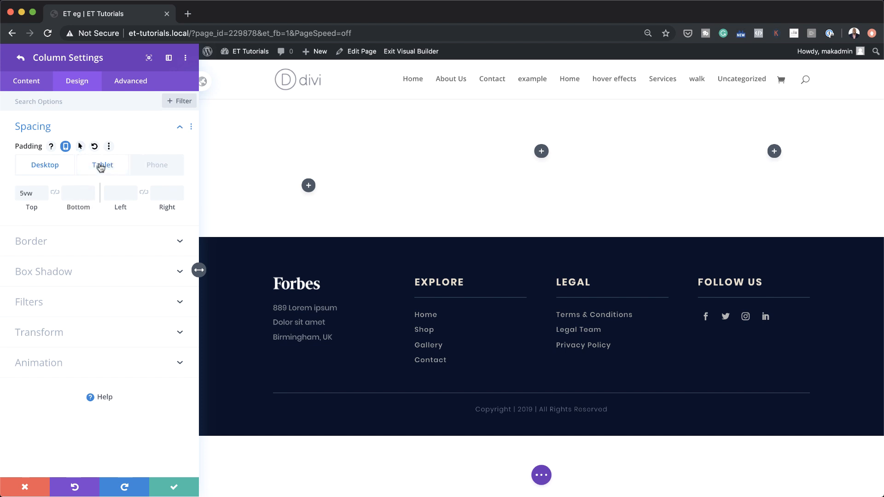
click(32, 192)
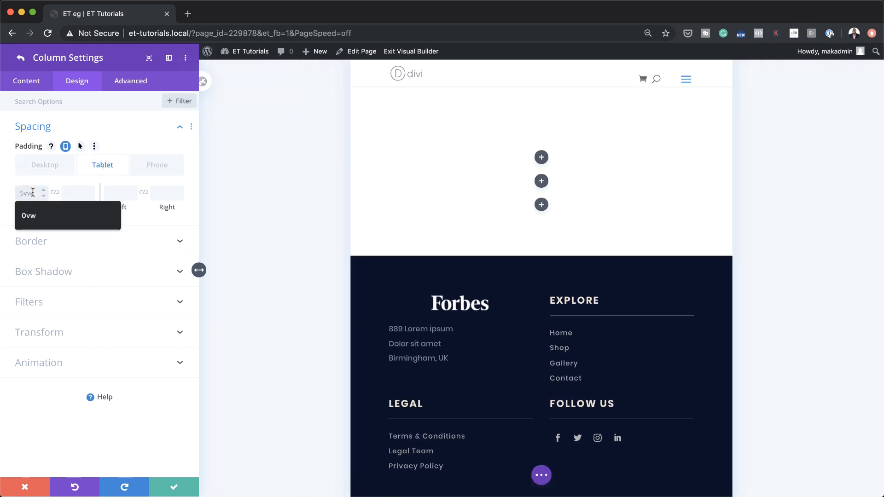
text(0vw)
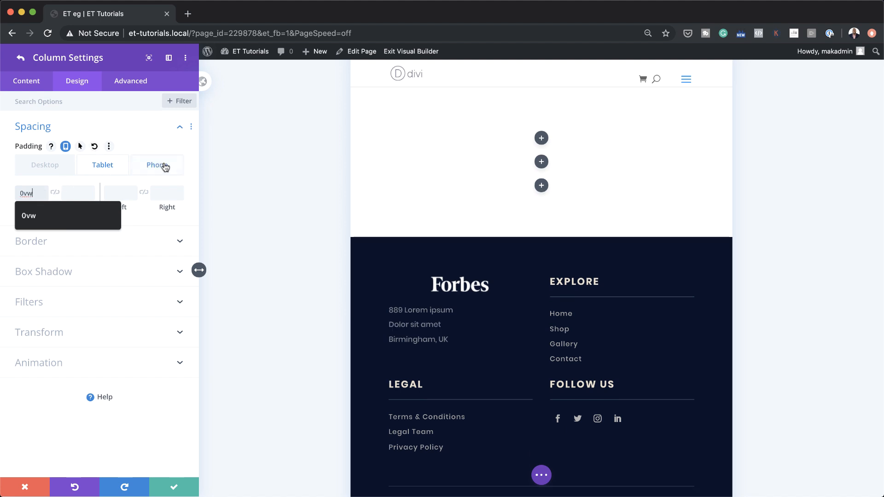
click(157, 165)
click(39, 192)
text(0)
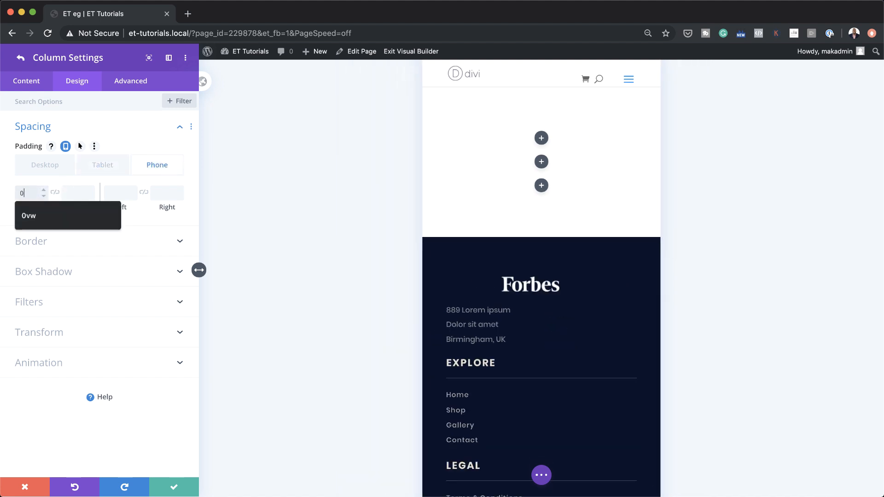
click(49, 167)
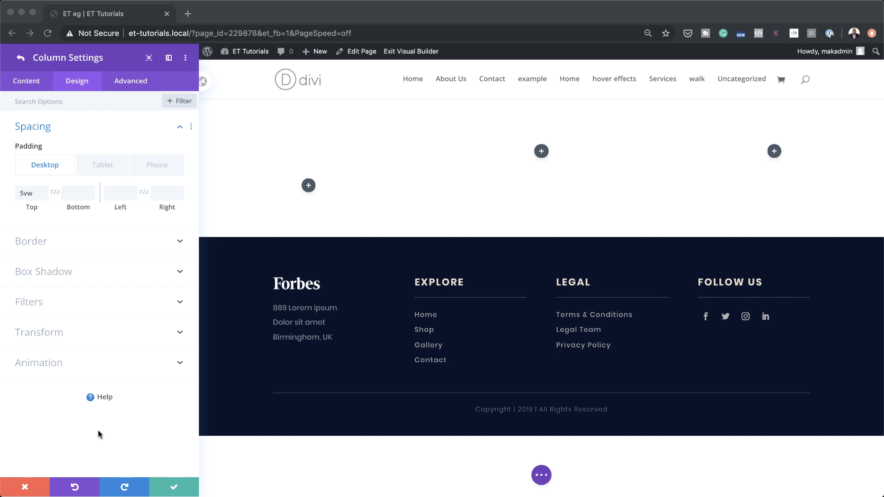
- Add CSS class item-responsive-grid to the column, then save column and row settings
click(129, 82)
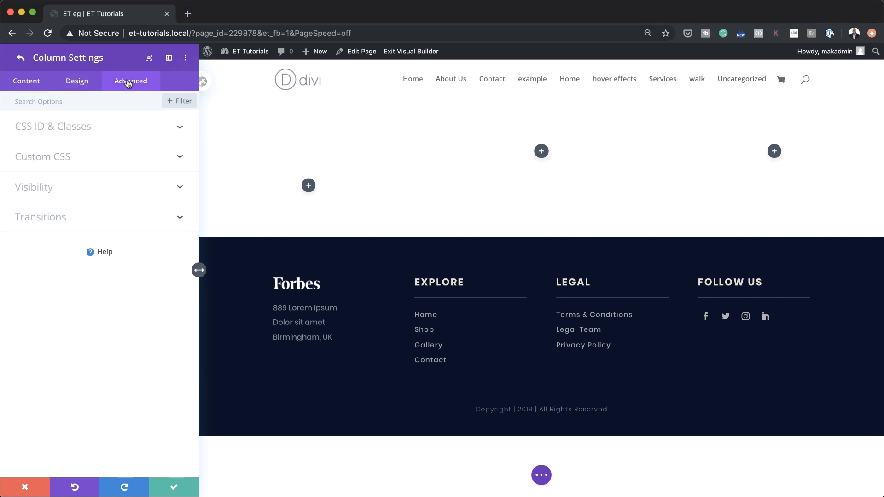
click(108, 127)
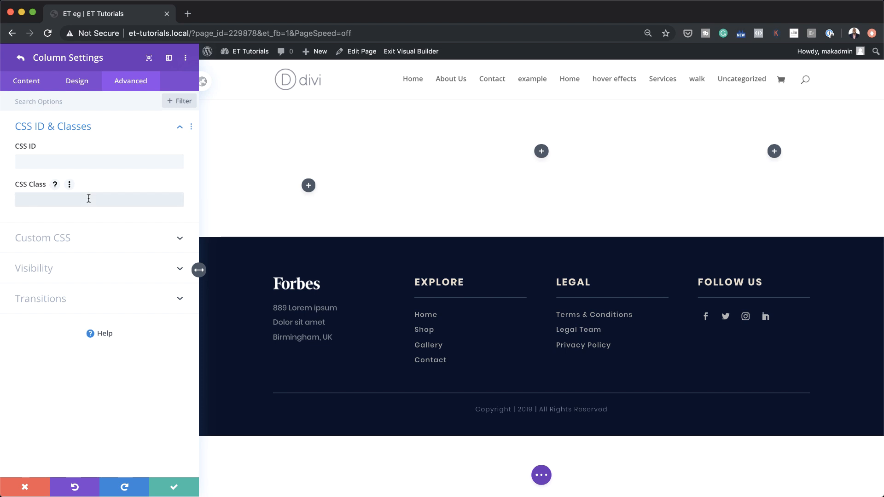
text(item-responsive-grid)
click(174, 487)
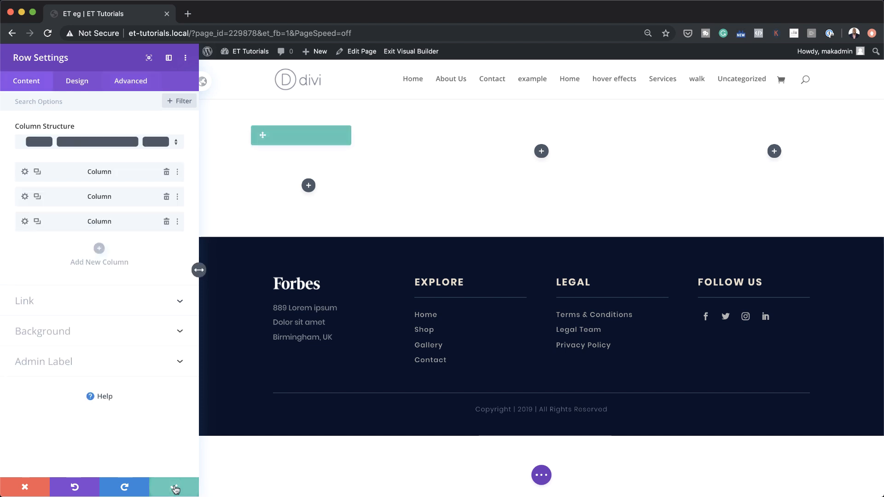
click(174, 488)
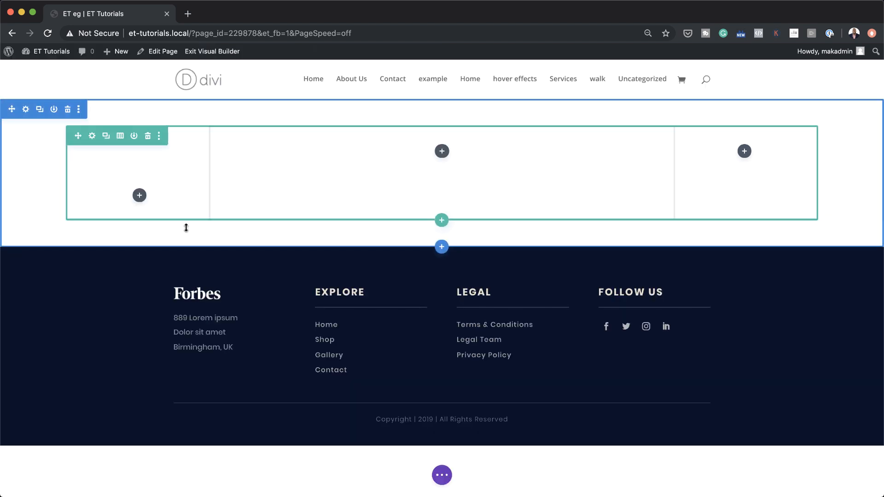
- Insert a Blurb titled 'Build Visually' in the first column with the body text cleared
click(140, 196)
click(128, 272)
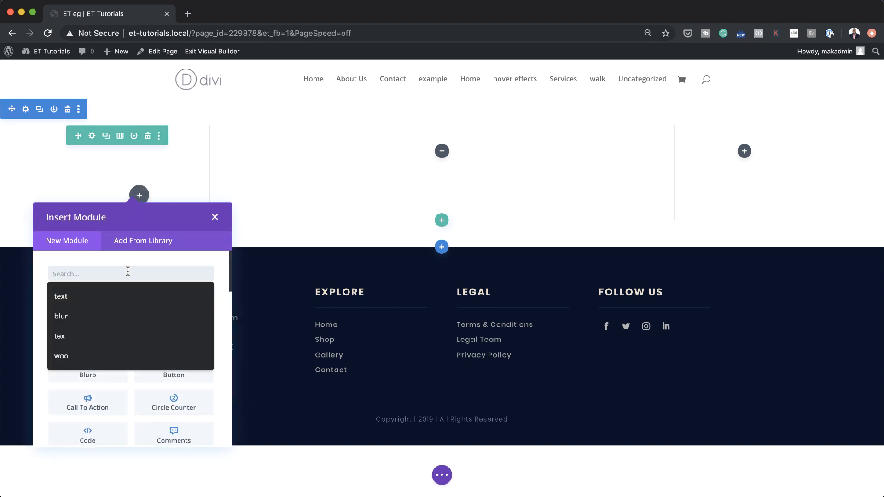
text(blurb)
click(101, 300)
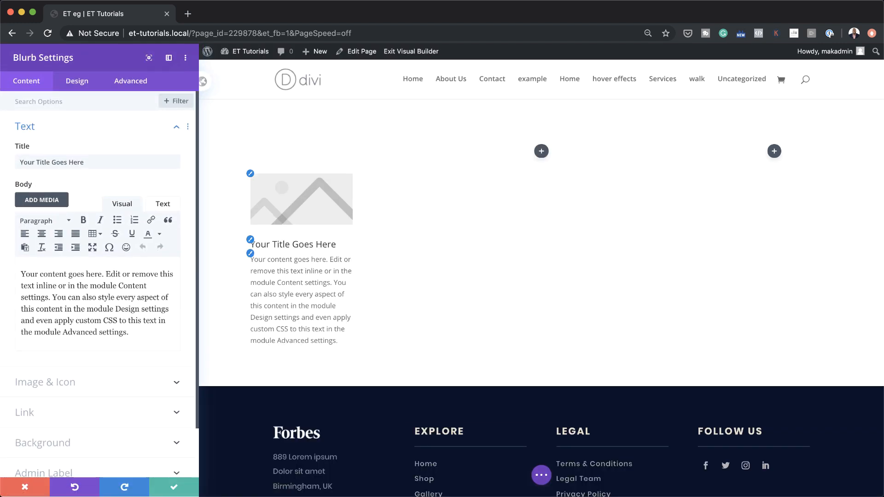
triple_click(96, 161)
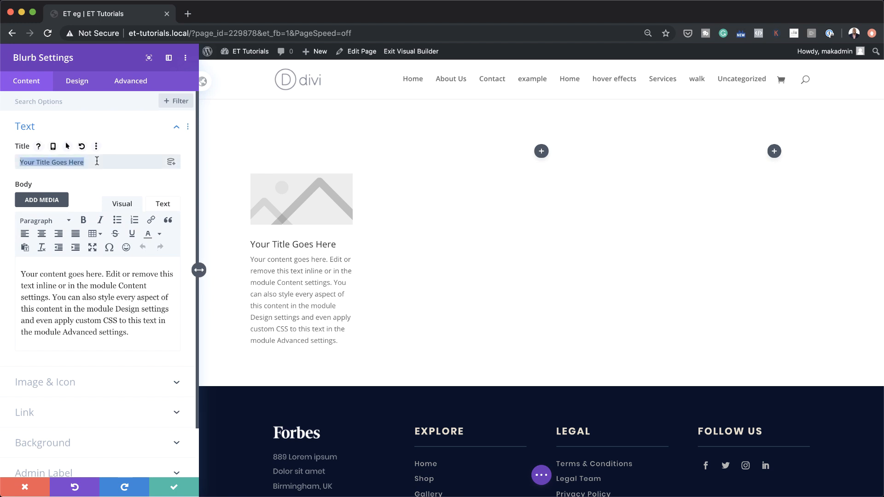
text(Build Visually)
drag(133, 332, 18, 268)
key(BackSpace)
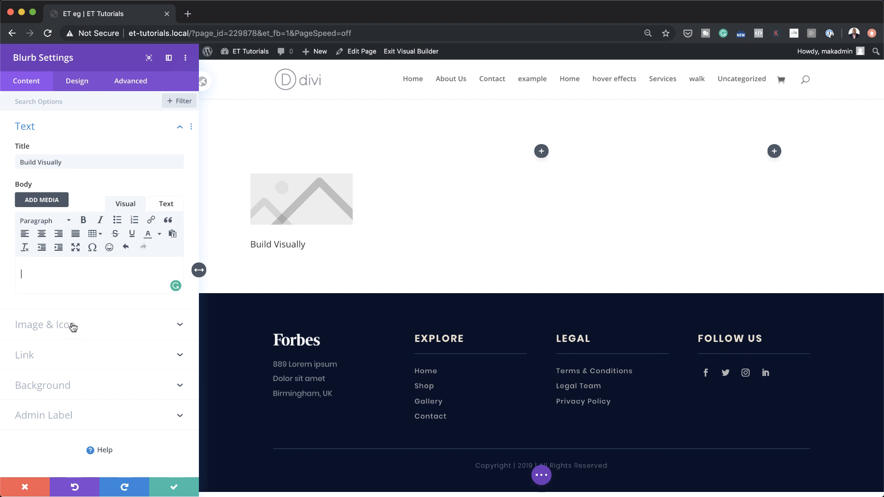
- Make the blurb use the play-circle icon instead of an image
click(71, 325)
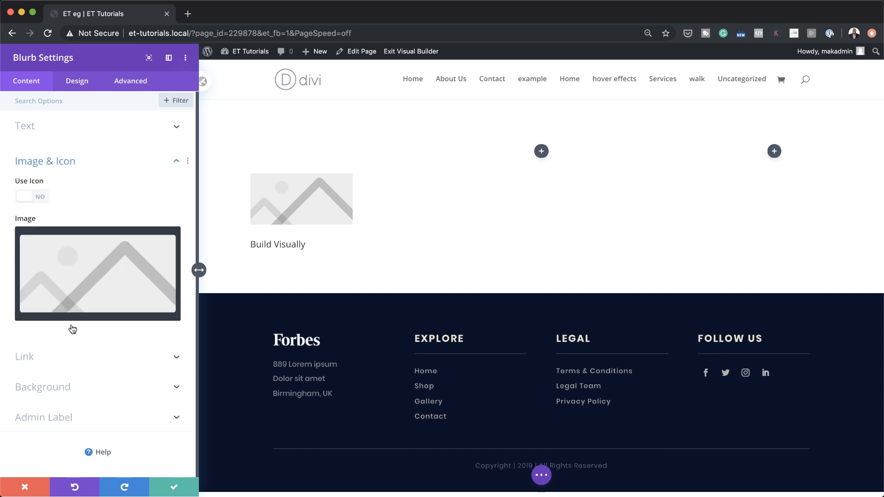
click(40, 197)
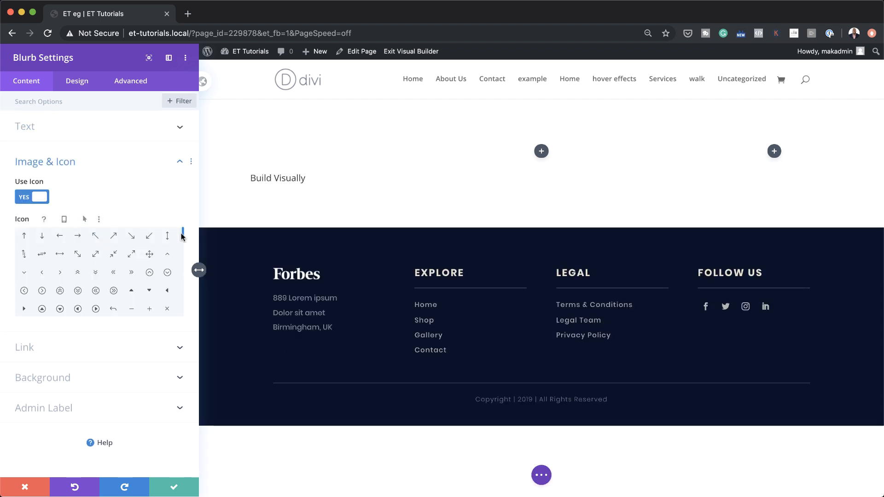
scroll(183, 235, down, 1)
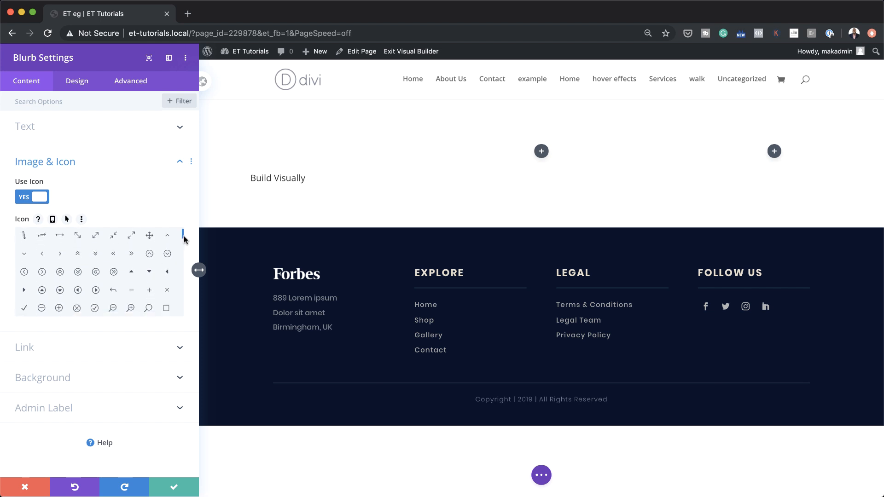
click(96, 291)
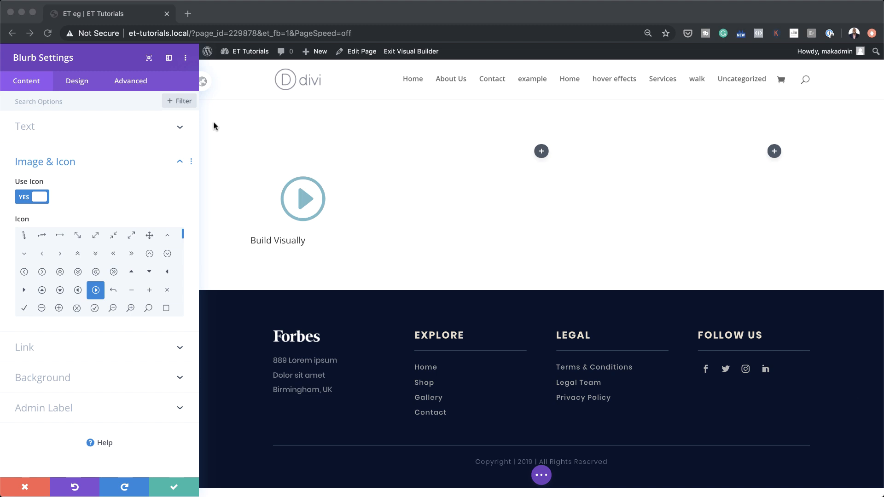
click(75, 85)
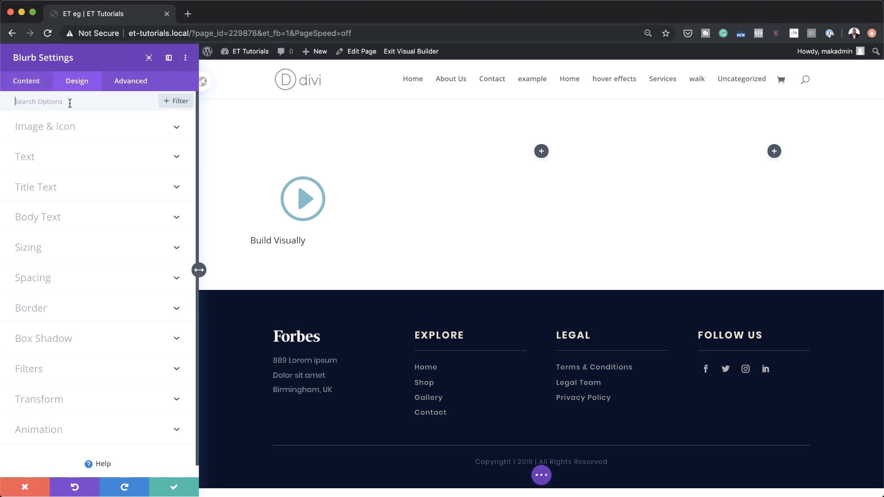
click(68, 129)
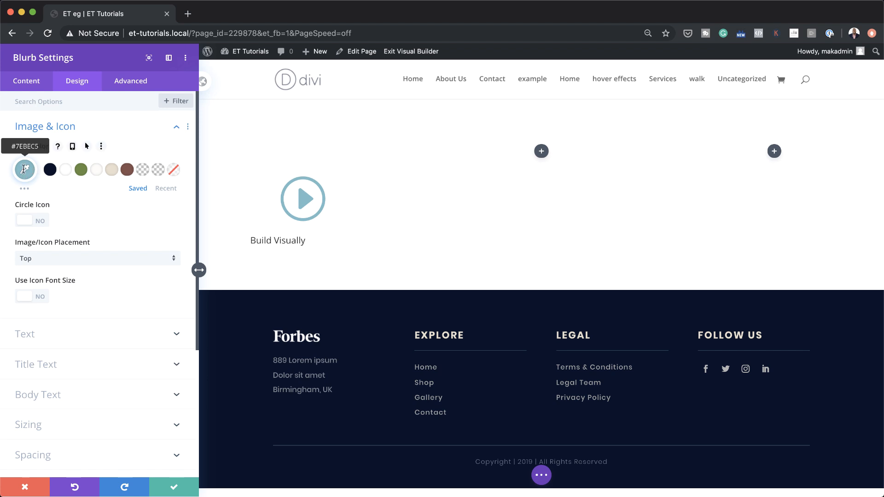
- Color the icon #e8e9ea, place it left of the title, and size it 2vw
click(25, 169)
drag(29, 169, 52, 170)
text(#e8e9ea)
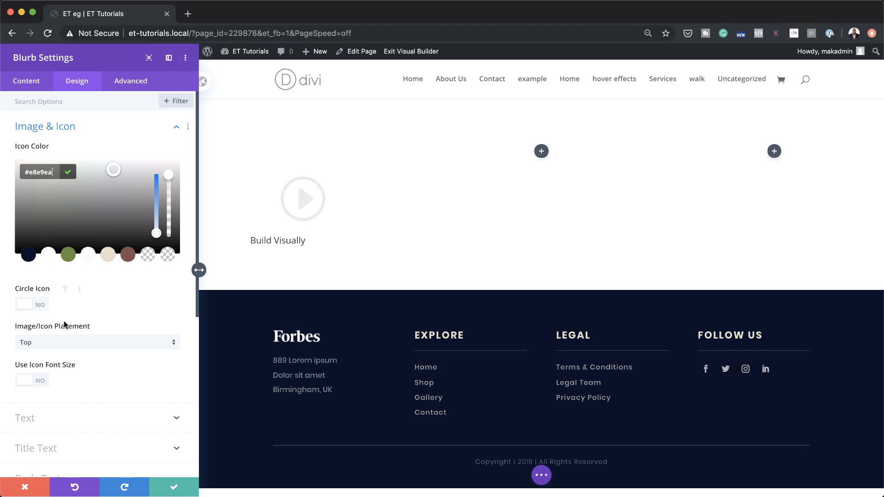
click(68, 345)
click(53, 287)
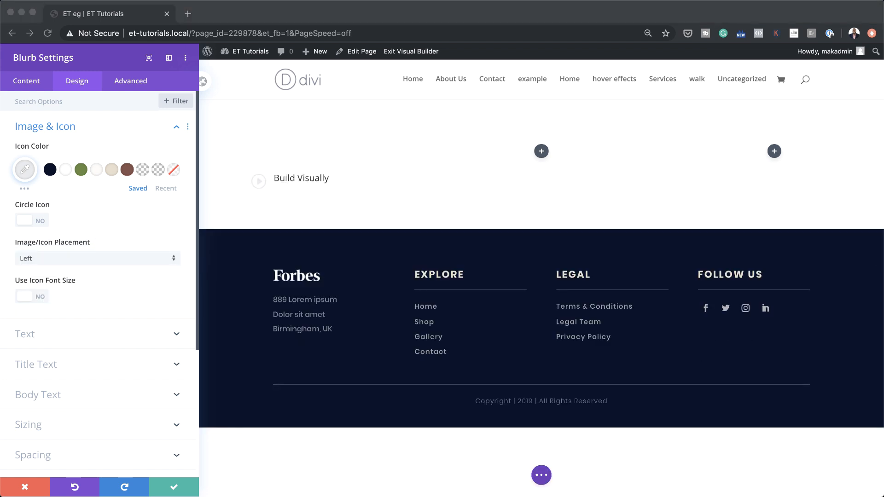
click(40, 298)
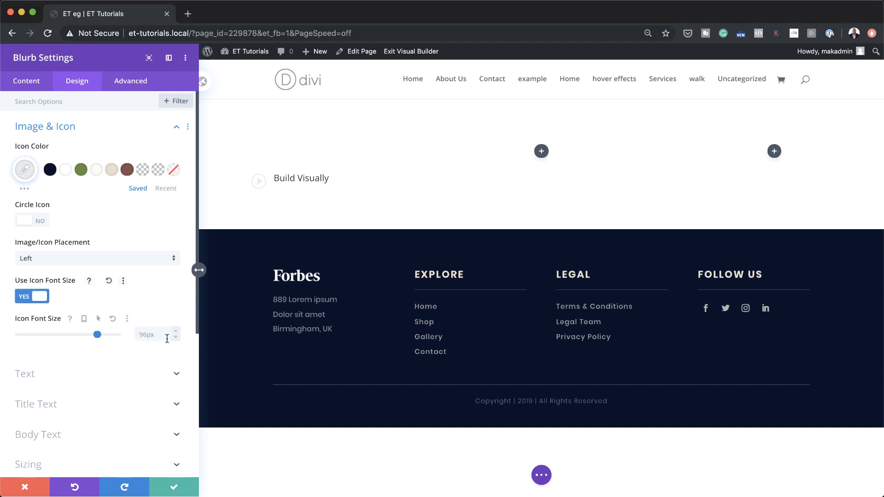
click(149, 334)
text(2vw)
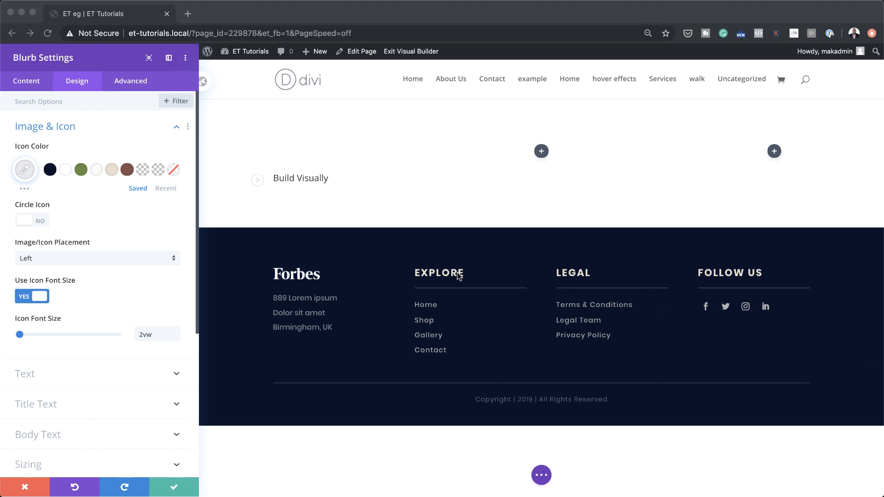
- Give the icon a #b0c8ff hover color
click(85, 149)
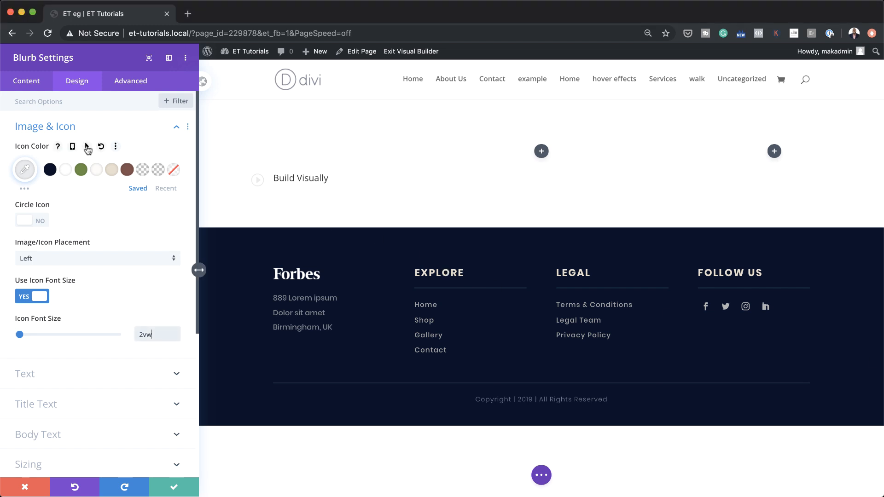
click(87, 147)
click(147, 170)
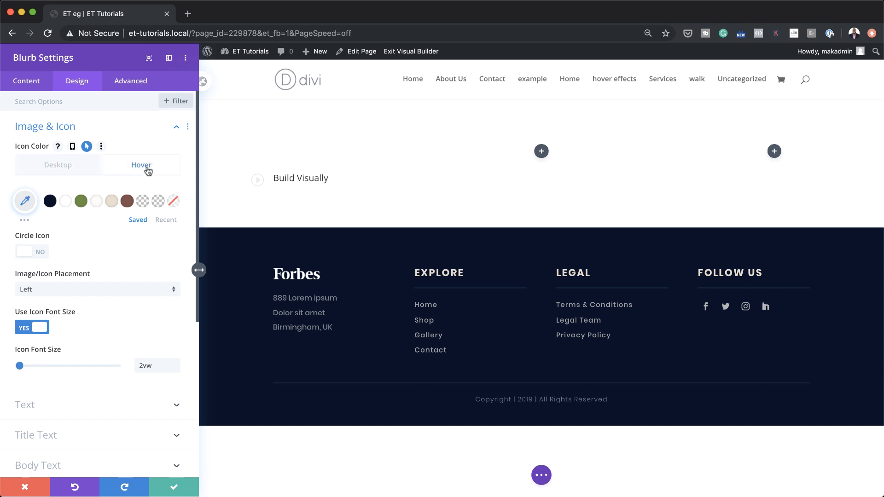
click(37, 208)
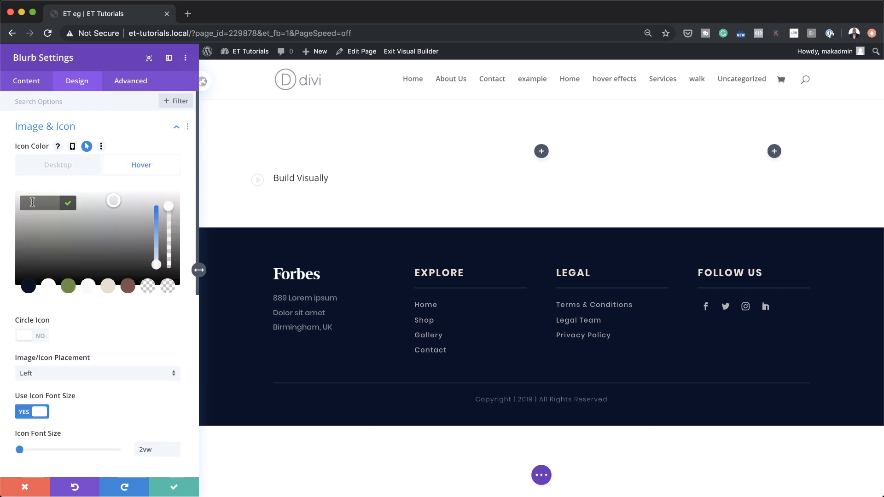
key(super+v)
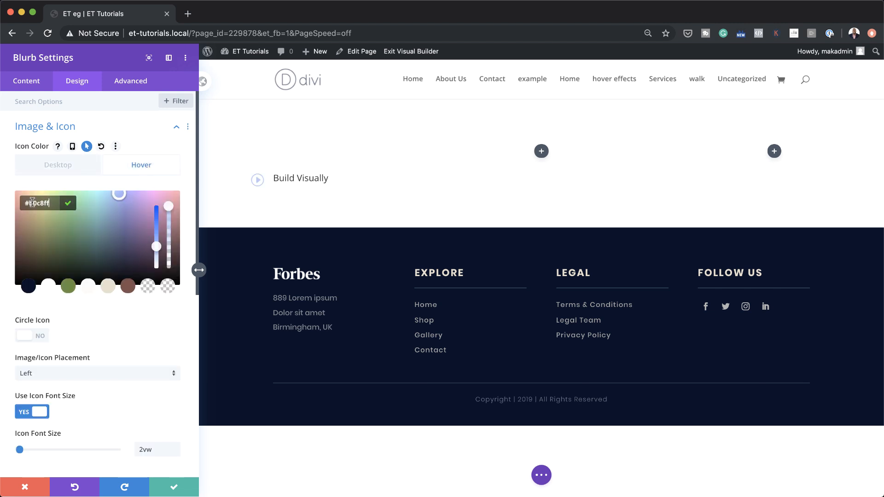
click(49, 168)
click(124, 170)
click(83, 170)
click(128, 168)
click(84, 170)
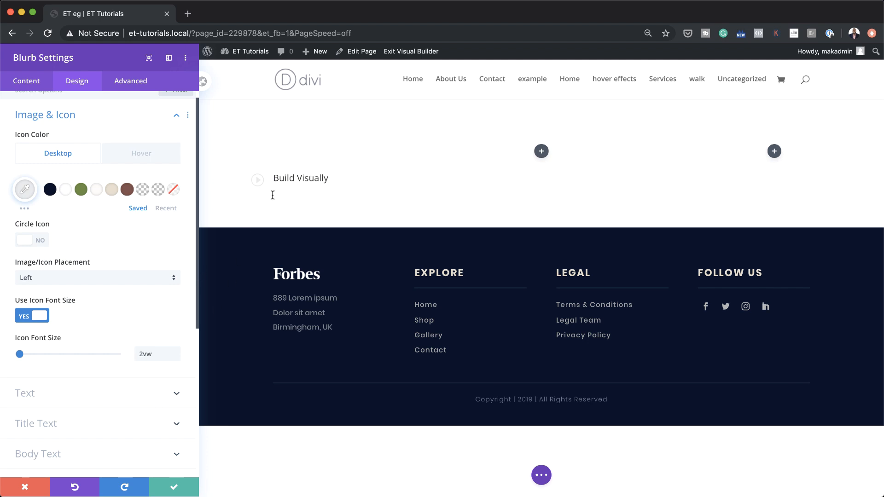
- Style the blurb title in bold, uppercase Lato
click(276, 175)
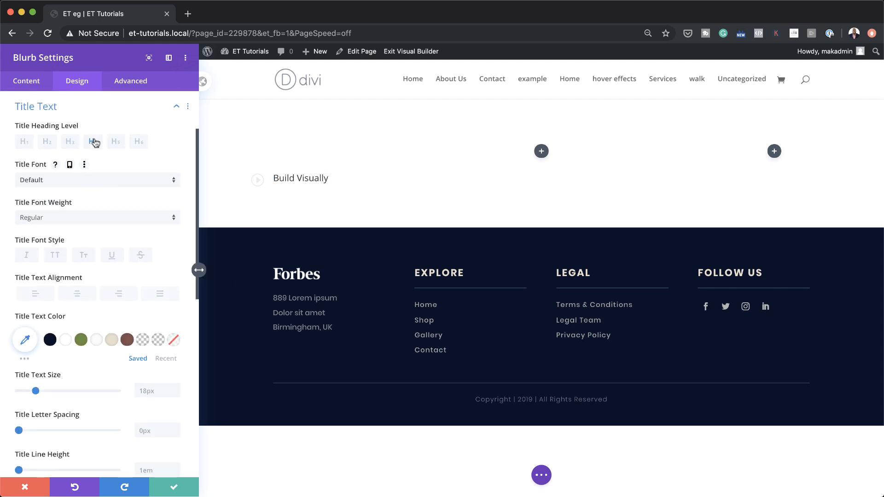
click(69, 180)
click(97, 89)
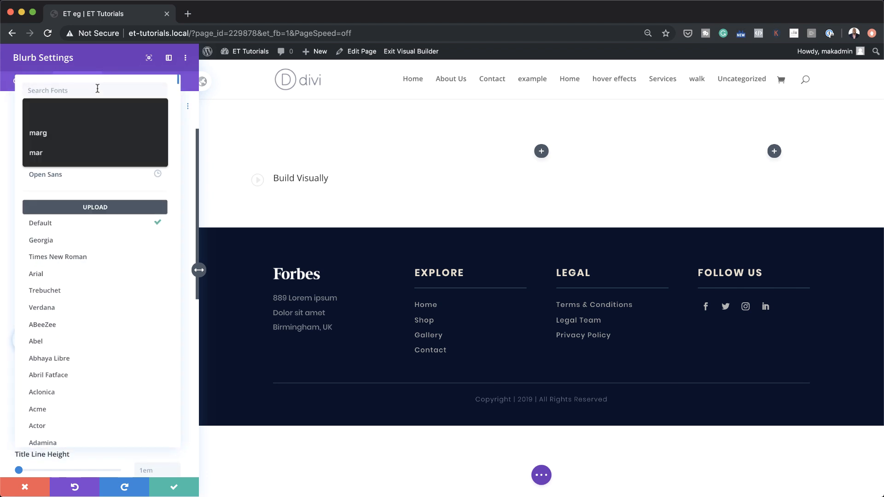
text(lato)
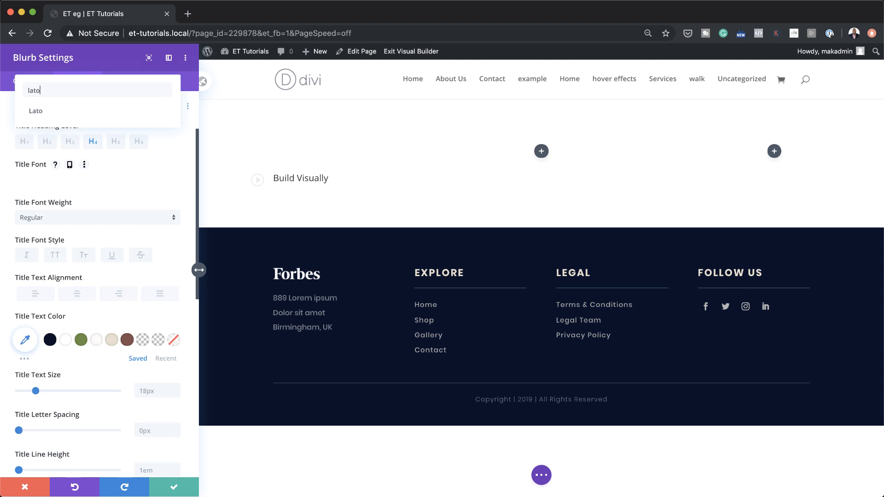
click(99, 110)
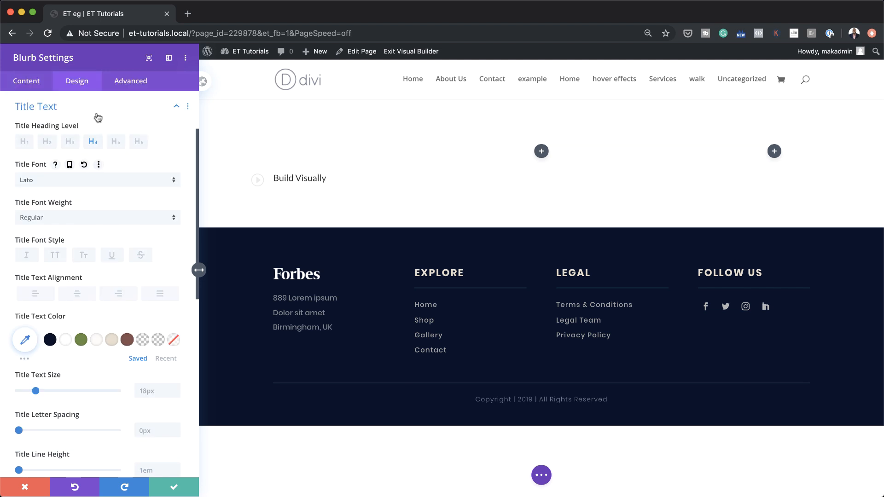
click(63, 216)
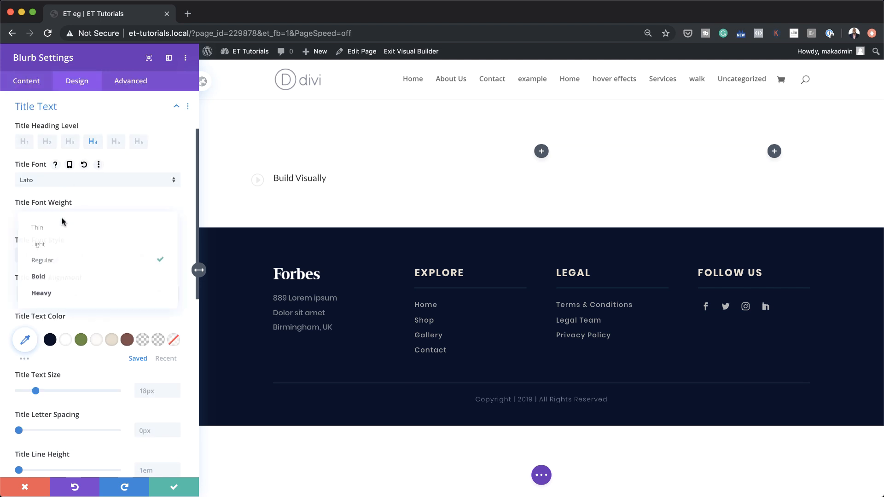
click(89, 280)
click(56, 256)
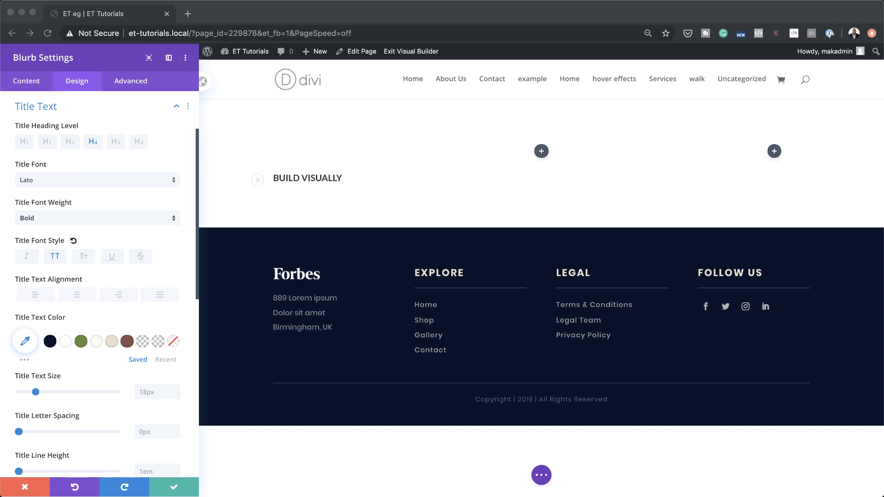
- Set the title text size to 0.8vw and line height to 2vw
scroll(106, 417, down, 4)
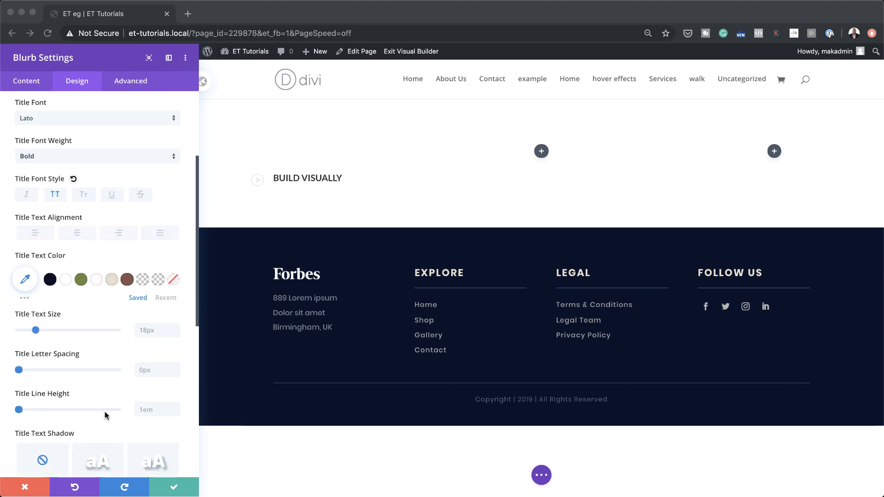
click(146, 299)
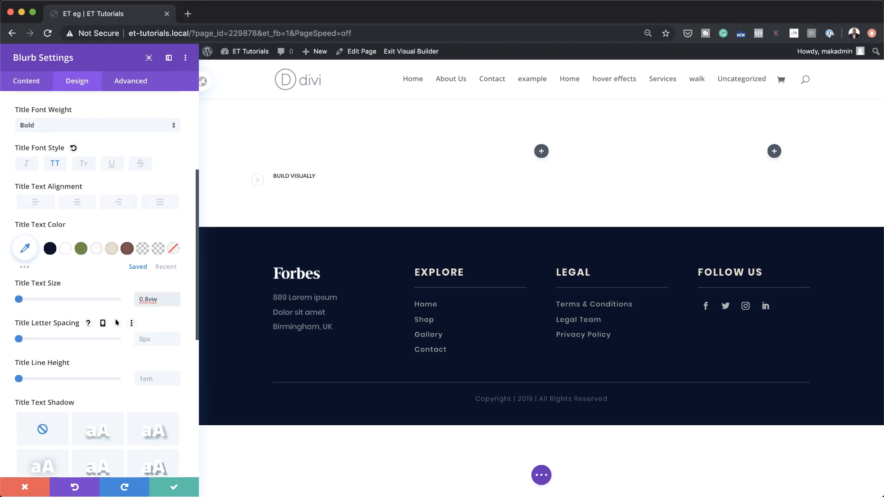
click(148, 379)
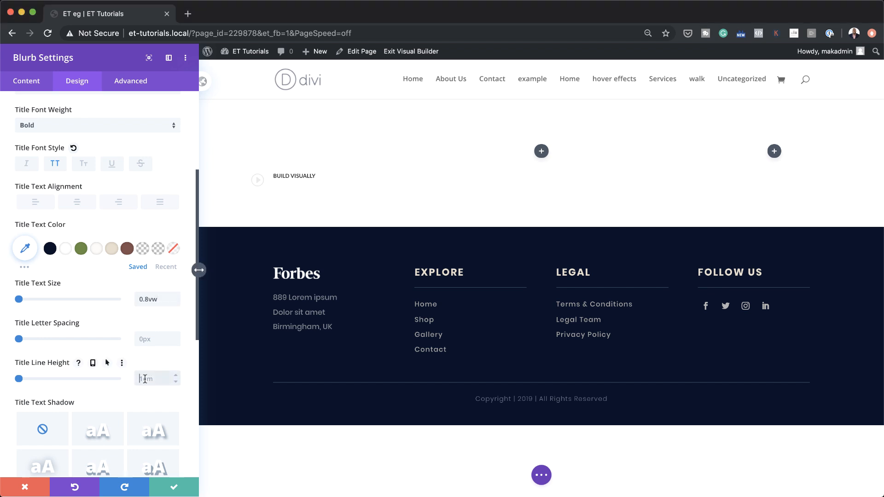
text(2vw)
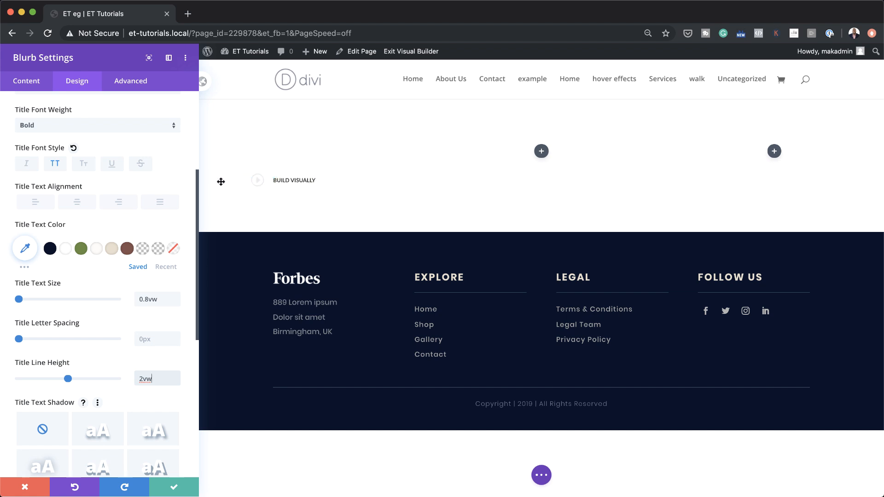
- Pad the blurb 1vw top, 0.5vw bottom and 1.2vw left and right
scroll(90, 378, up, 1)
scroll(92, 380, down, 5)
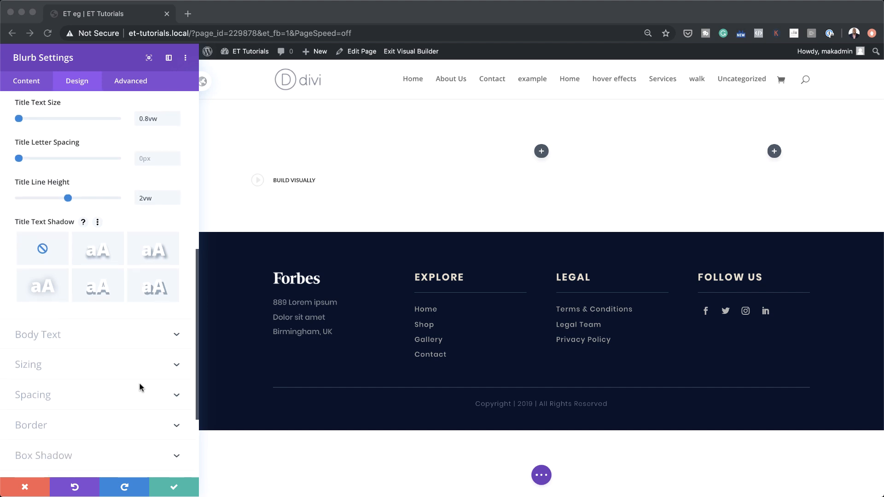
click(44, 397)
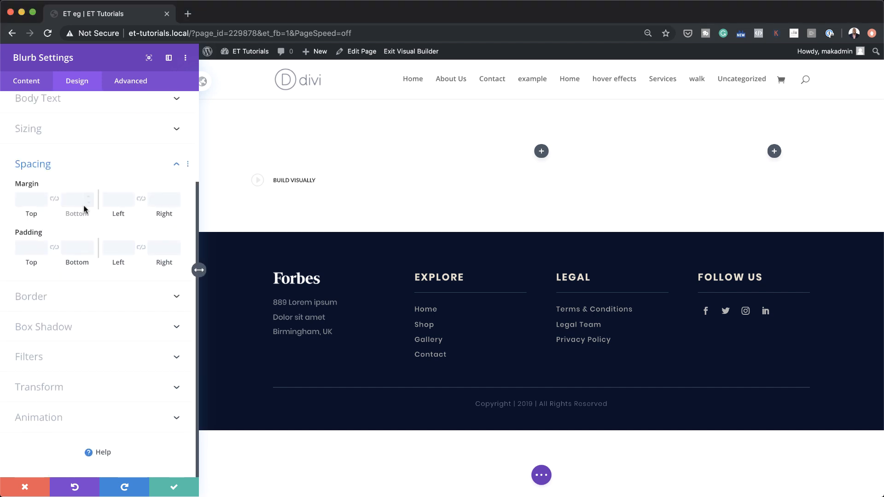
click(22, 248)
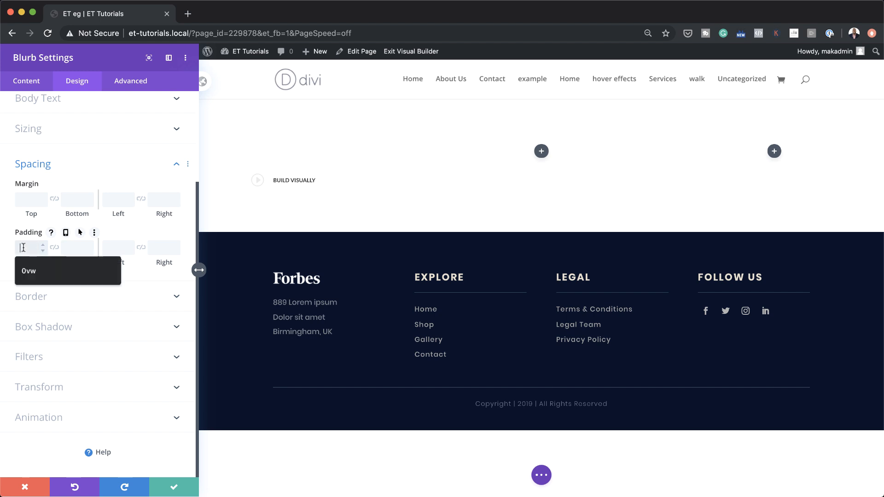
text(1vw)
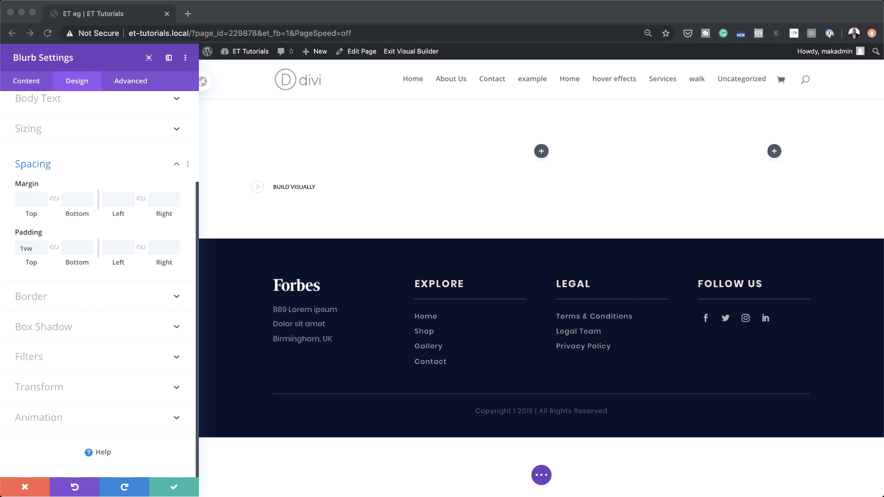
click(71, 248)
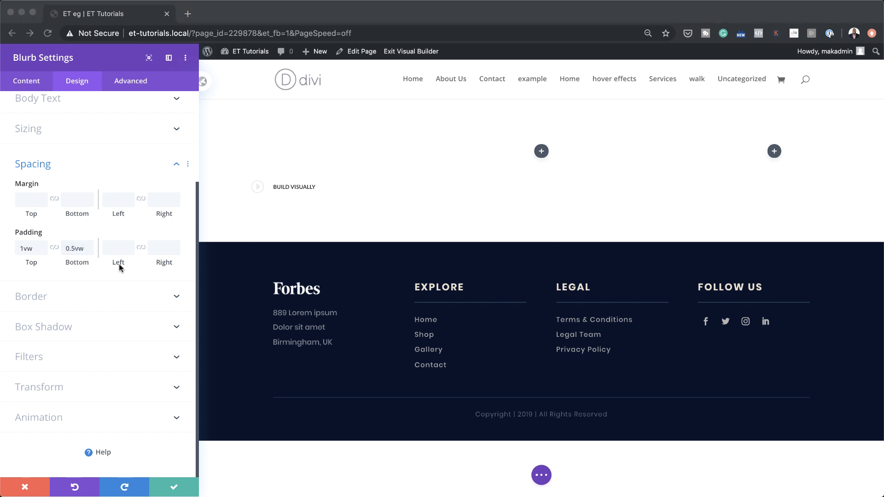
click(116, 248)
text(1.2vw)
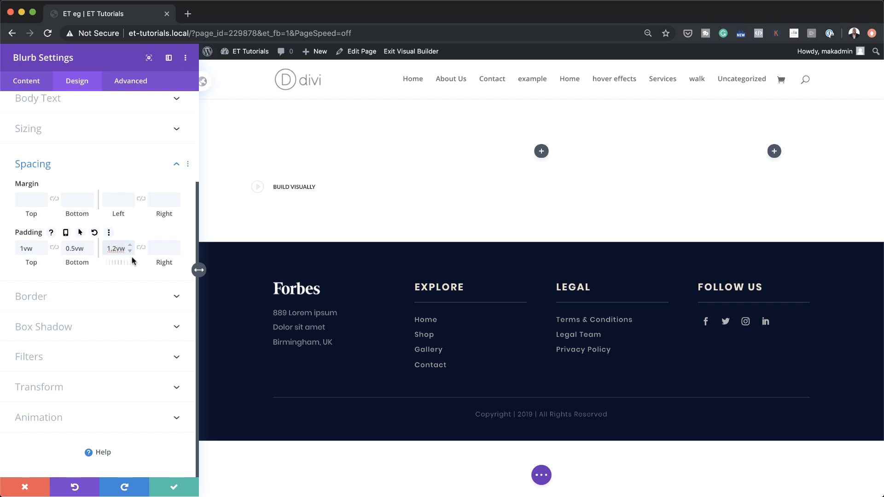
click(141, 249)
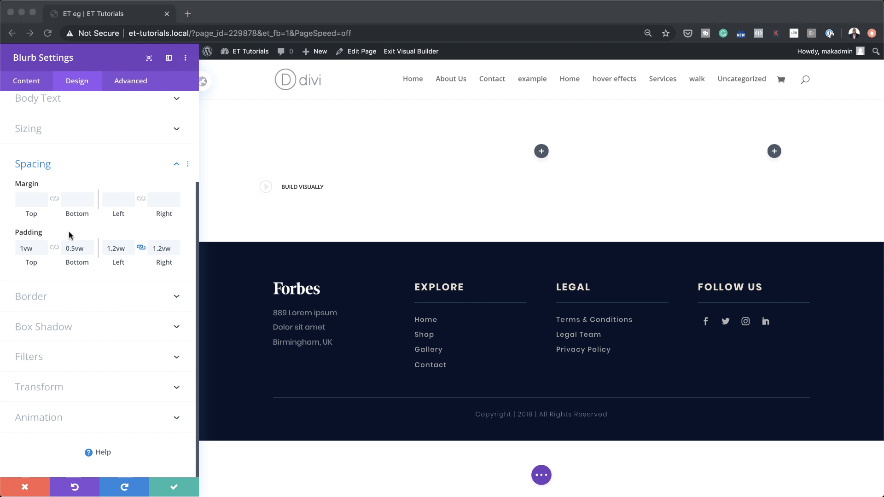
- Set hover left and right margins of -0.5vw on the blurb
click(113, 181)
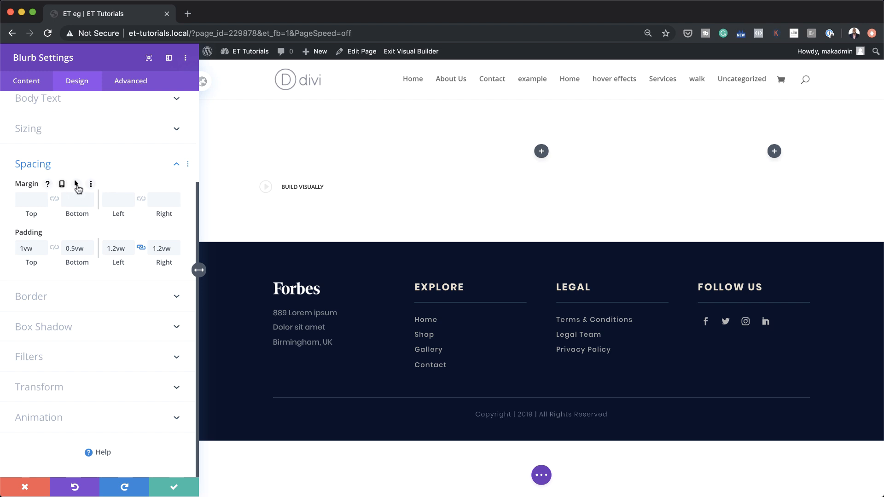
click(78, 186)
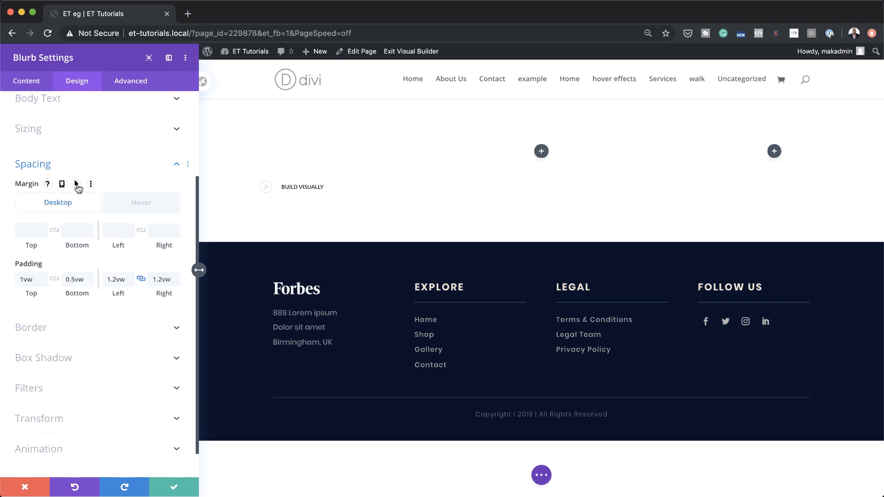
click(148, 206)
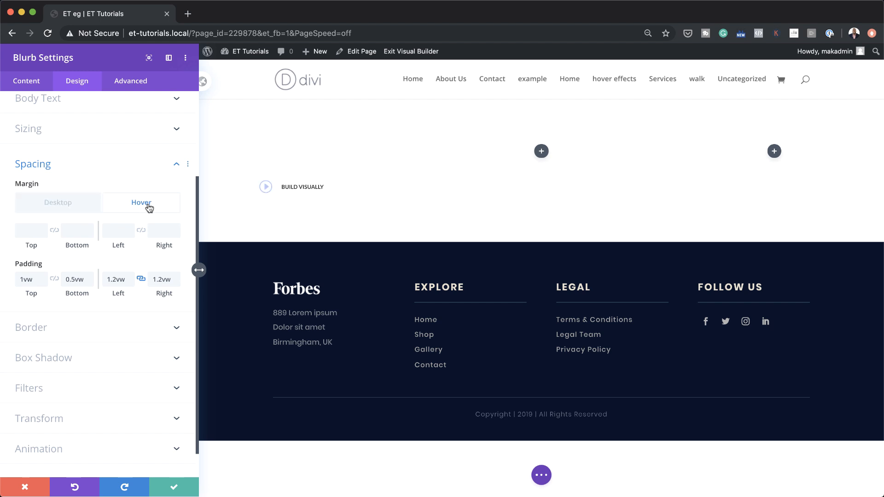
click(118, 233)
text(-0.5vw)
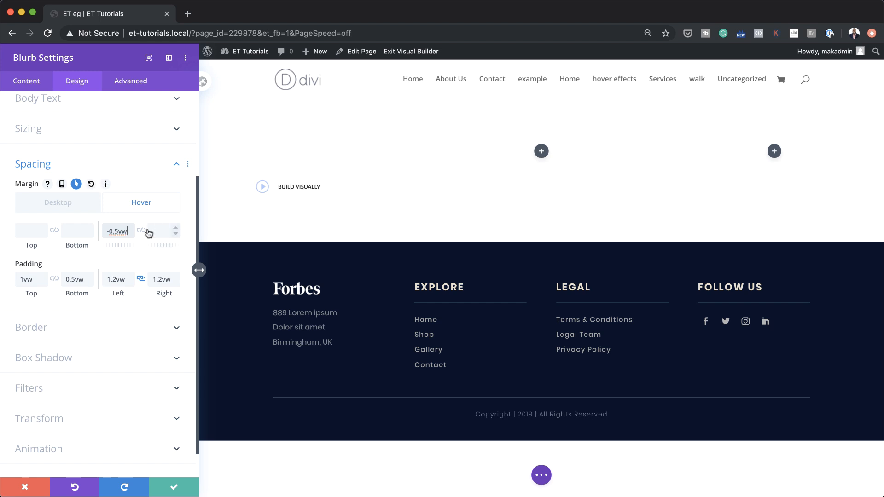
click(141, 231)
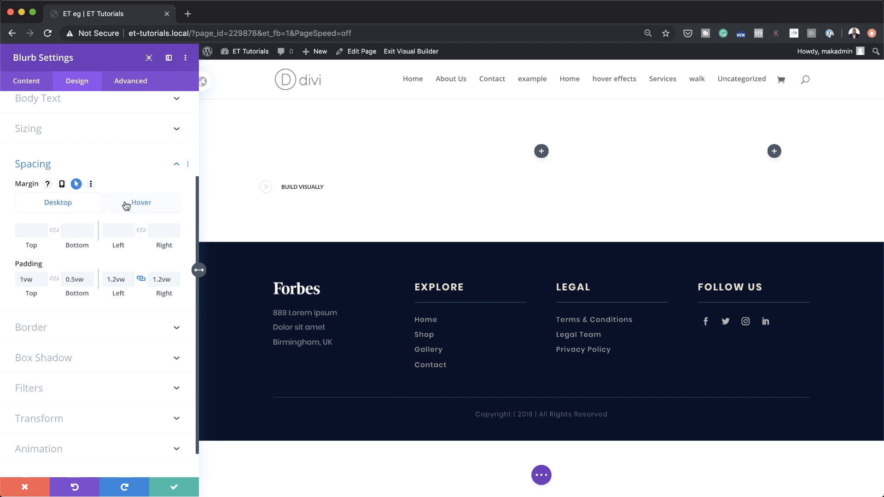
click(69, 204)
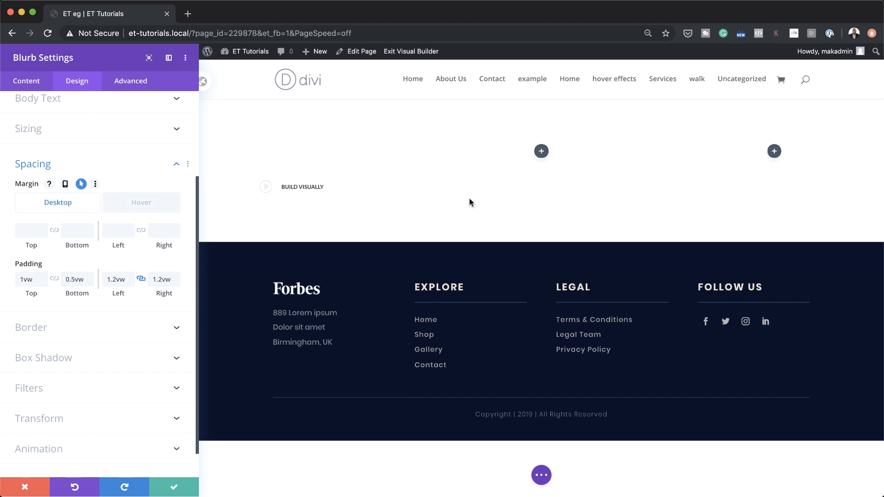
- Enter 10px in the blurb's linked Rounded Corners border field
click(74, 331)
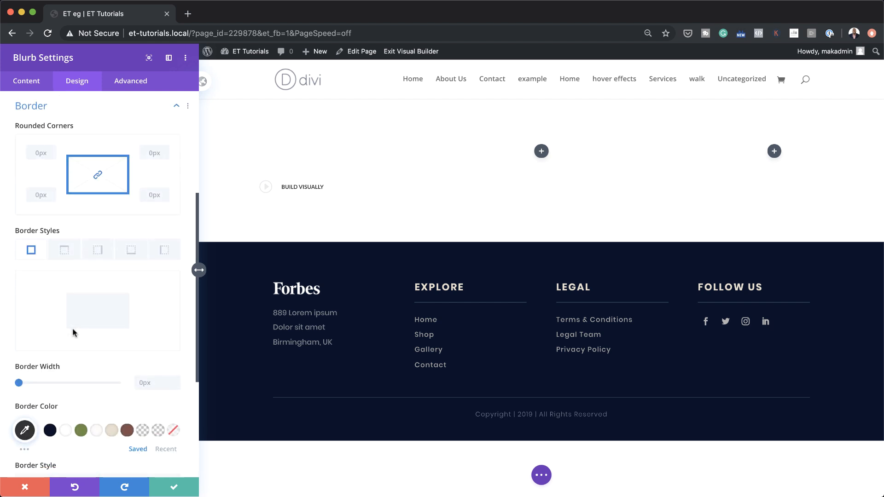
click(51, 156)
text(10)
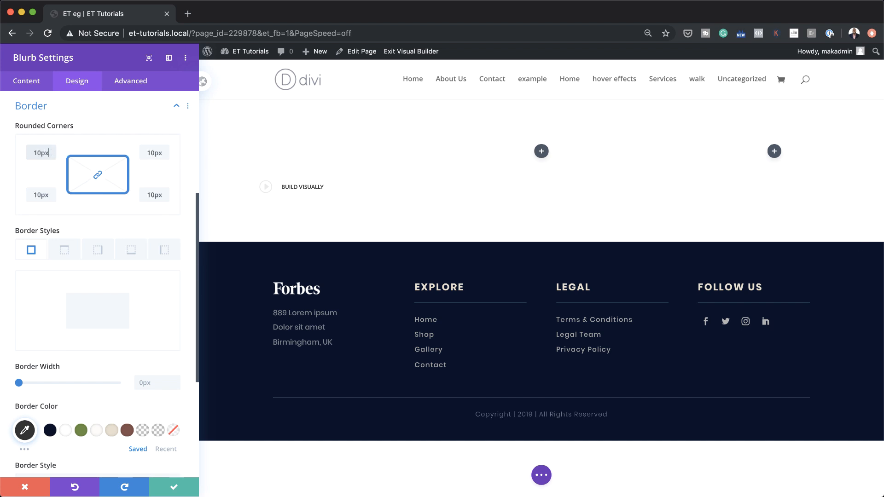
scroll(92, 396, down, 5)
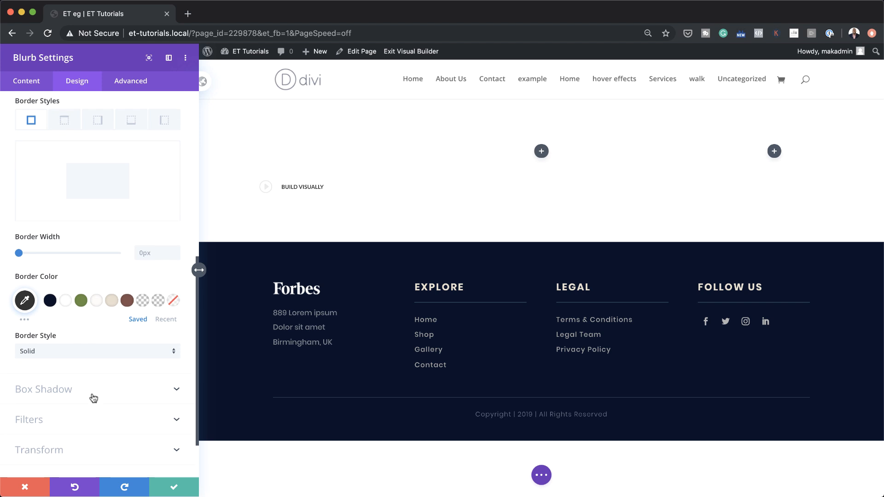
- Give the blurb the second shadow preset with 10px vertical offset, 70px blur and rgba(0,0,0,0.11)
click(68, 391)
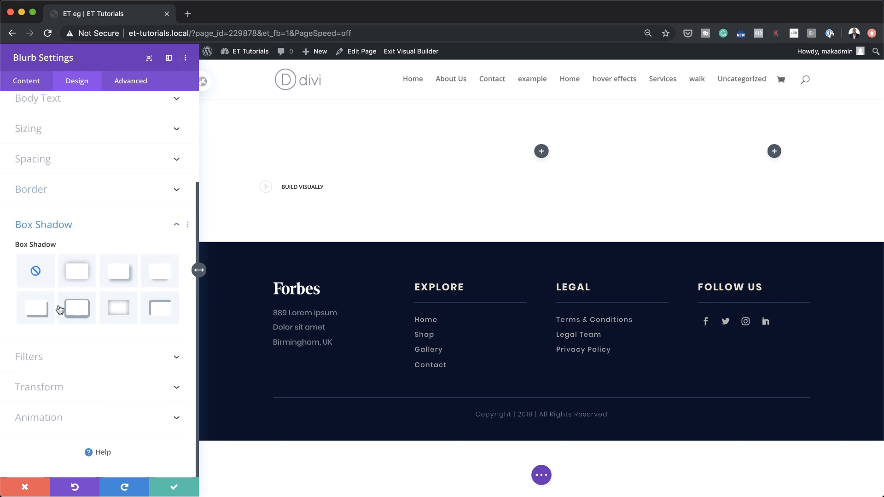
click(78, 274)
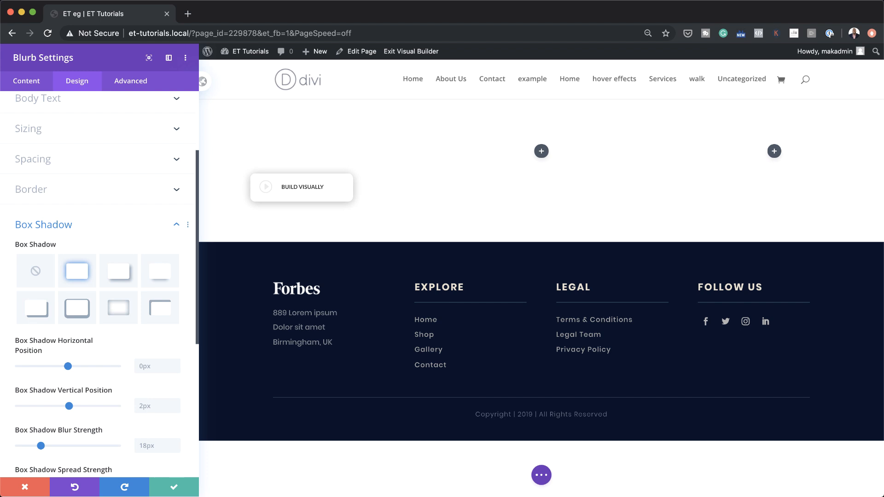
scroll(138, 392, down, 1)
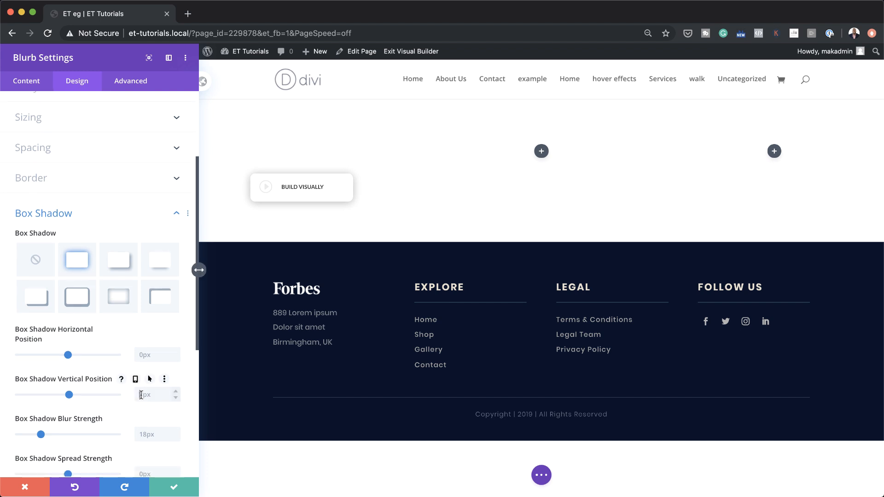
text(10px)
scroll(139, 415, down, 2)
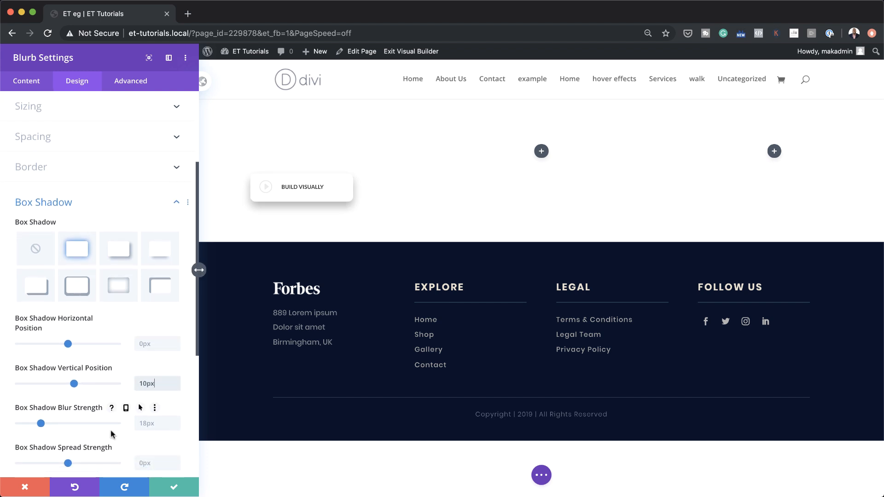
click(146, 414)
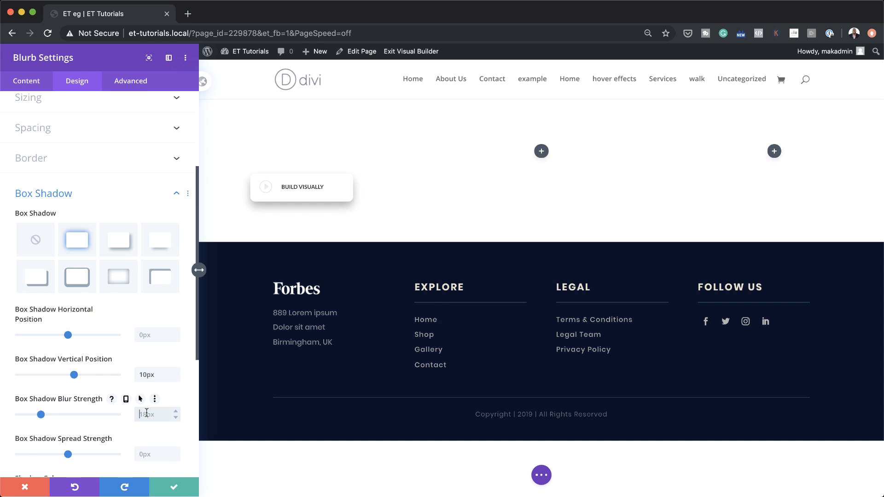
text(70)
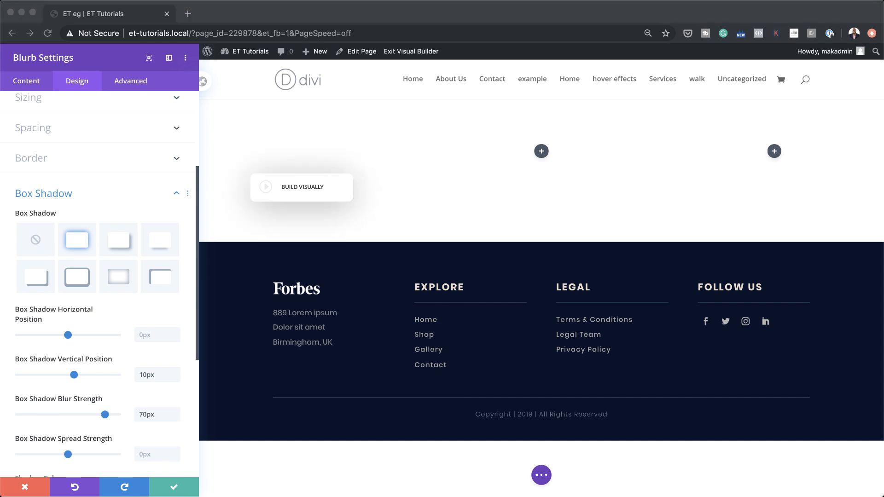
scroll(141, 348, down, 5)
scroll(83, 323, down, 2)
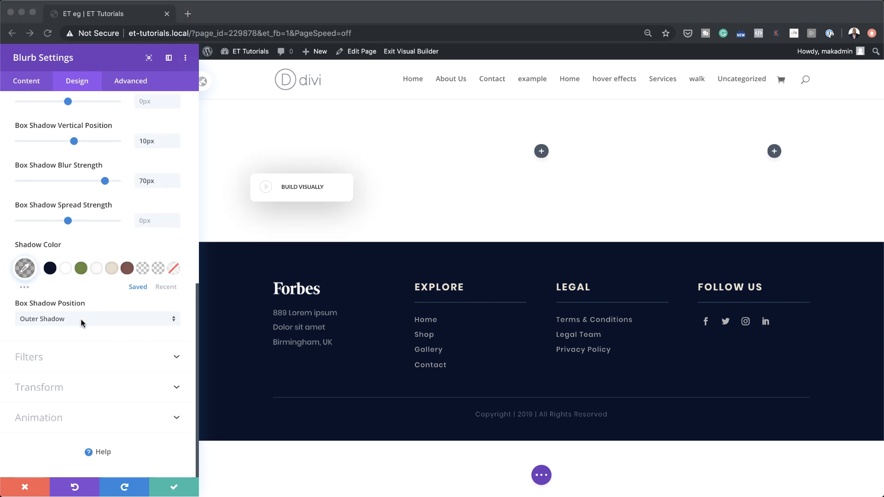
click(23, 268)
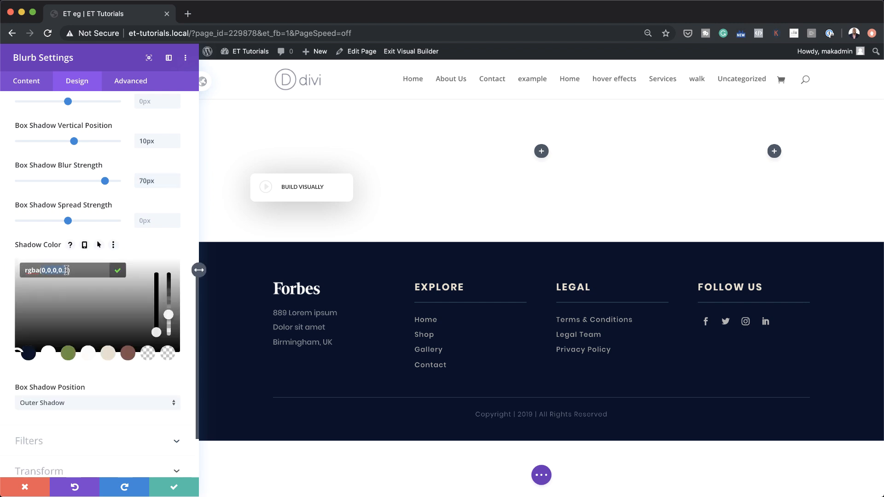
drag(168, 314, 169, 325)
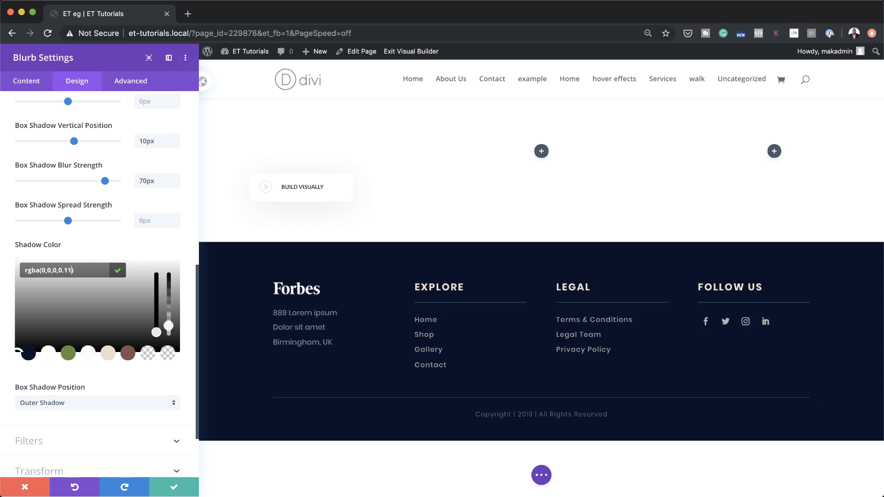
key(super+Tab)
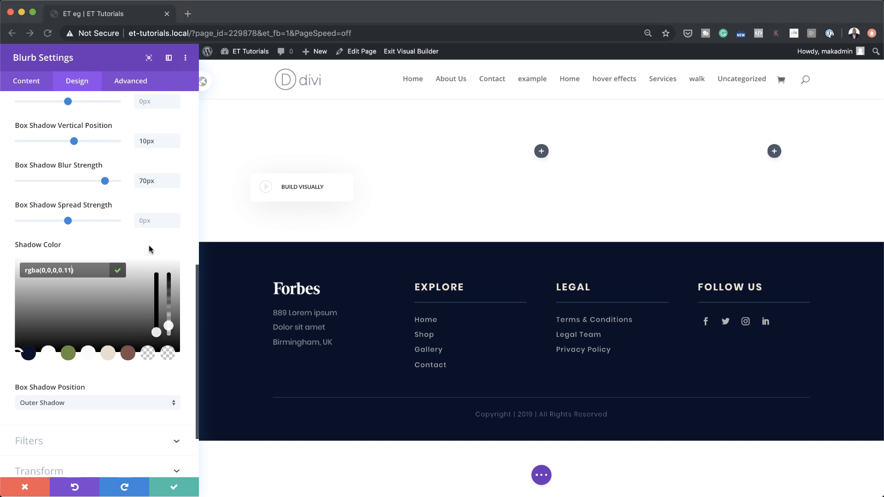
- Add a hover shadow colour of rgba(0,0,0,0.41) to the Build Visually blurb and preview it
key(super+Tab)
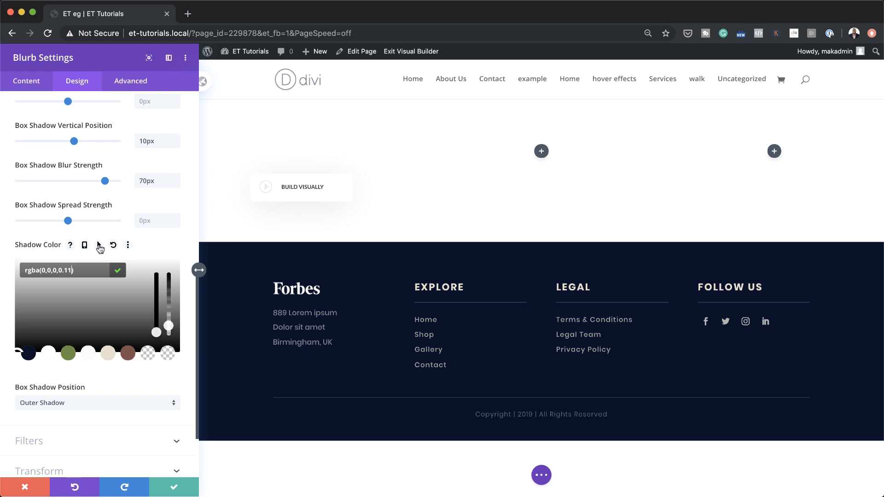
click(99, 245)
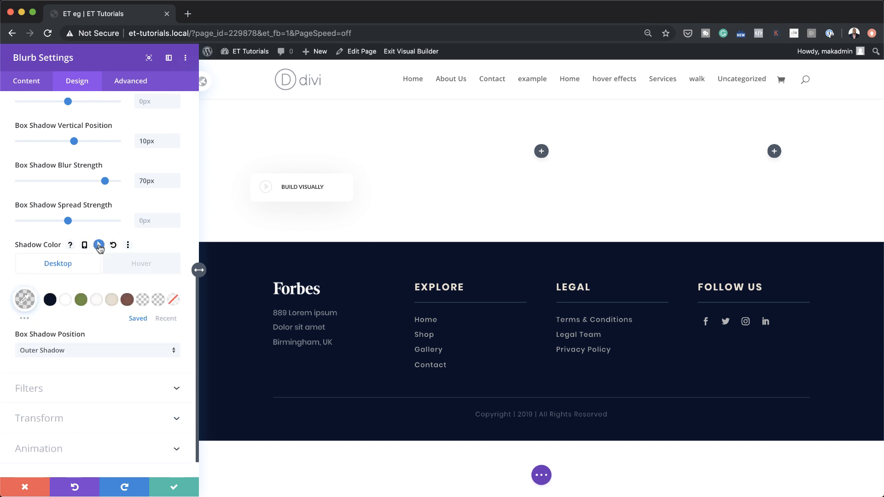
click(149, 268)
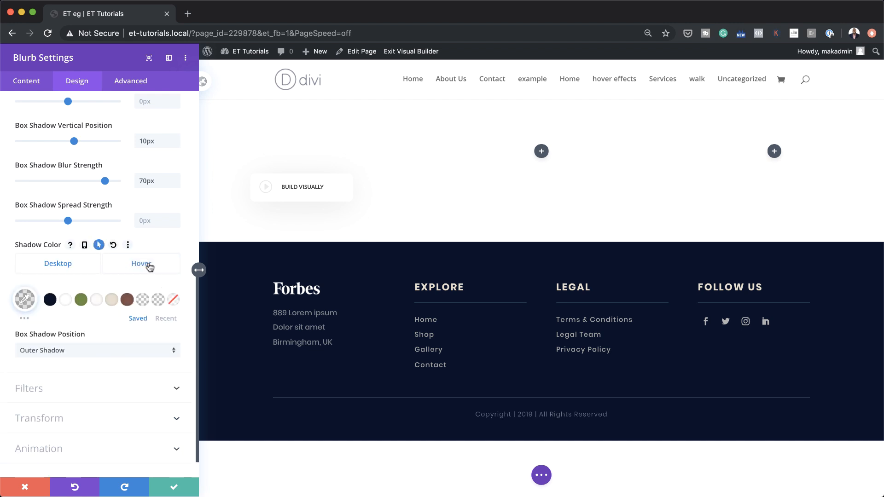
click(25, 299)
drag(170, 352, 172, 346)
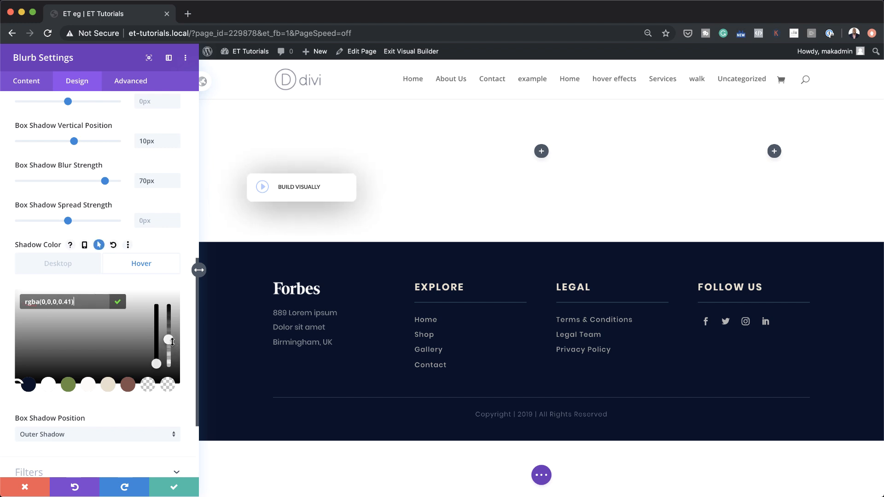
drag(47, 302, 67, 301)
click(62, 327)
click(67, 266)
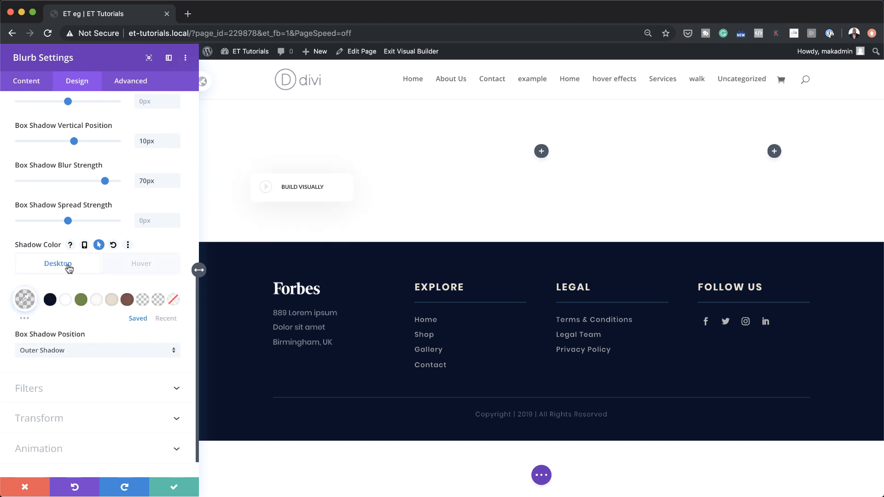
click(139, 264)
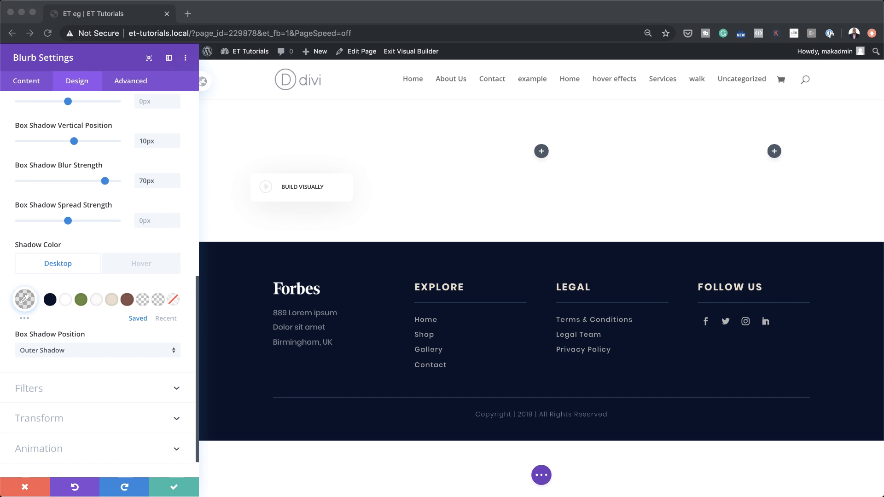
- Paste CSS ID video-walkthrough-item-1 and class video-item-cursor into the blurb's Advanced settings, then save
click(129, 83)
click(105, 129)
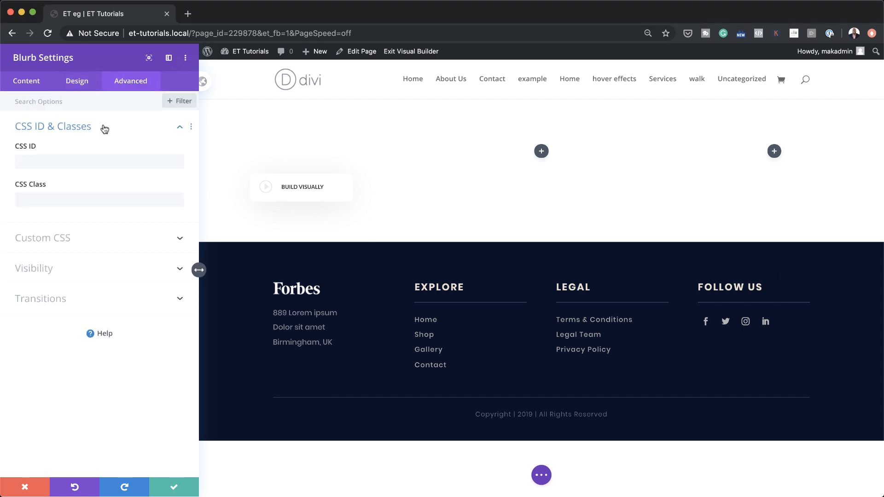
click(63, 162)
text(video-walkthrough-item-1)
click(87, 199)
key(super+Tab)
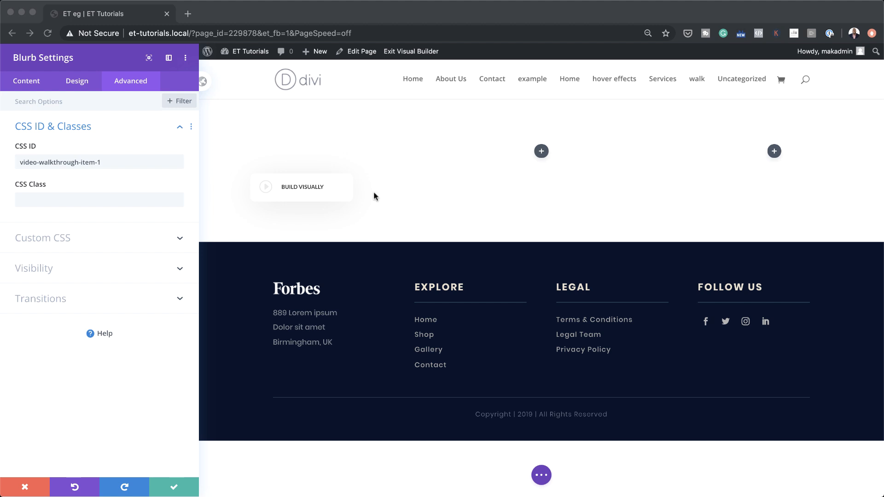
click(109, 200)
text(video-item-cursor)
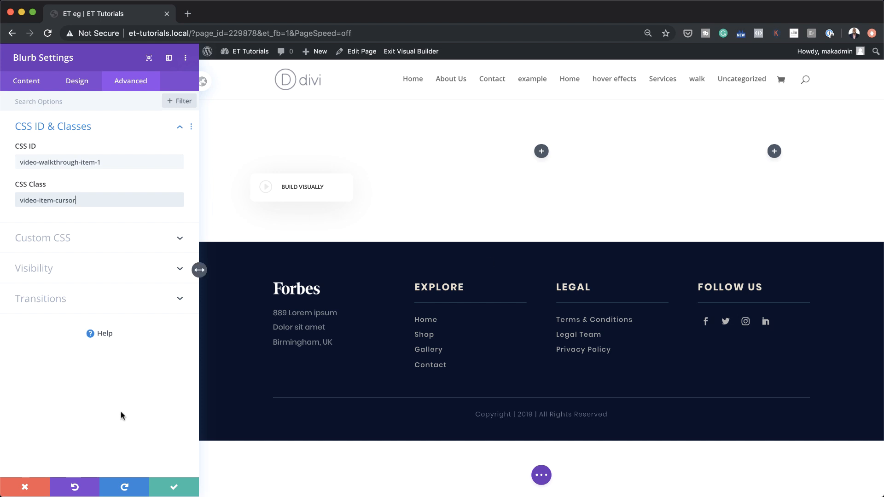
click(174, 488)
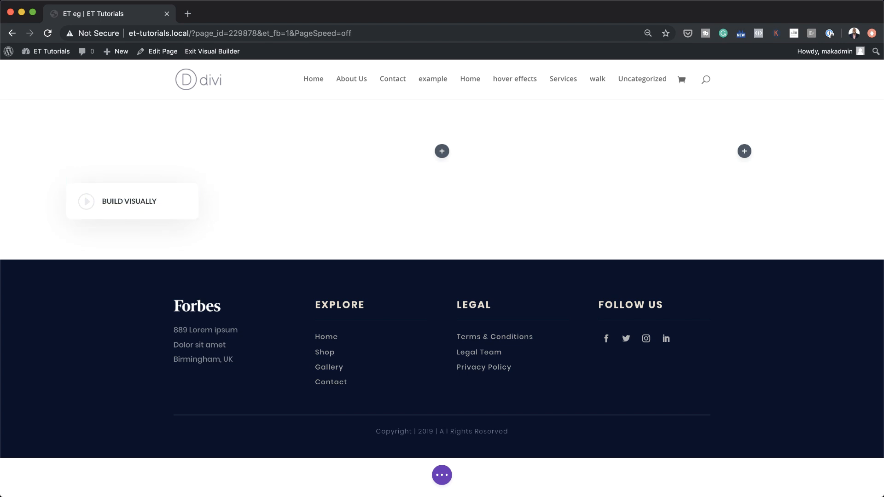
- Retitle the duplicated blurbs EFFECTS, SHAPE DIVIDER and BULK EDITING
mouse_move(159, 193)
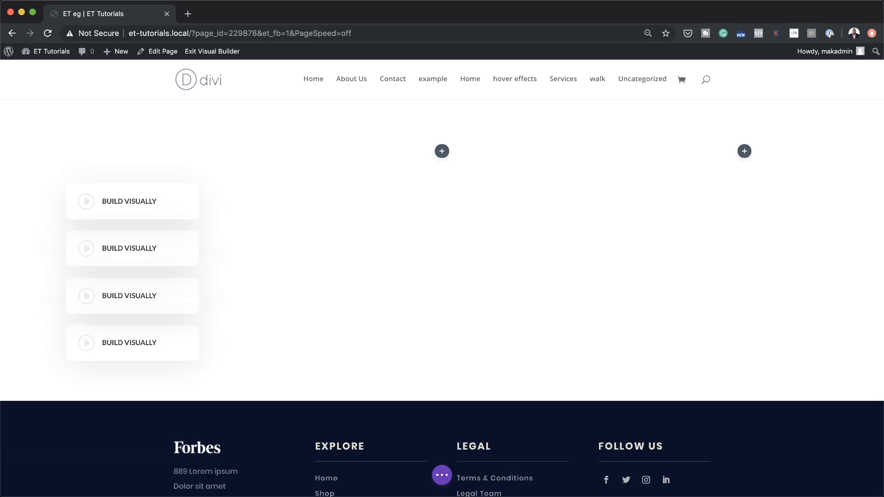
mouse_move(112, 249)
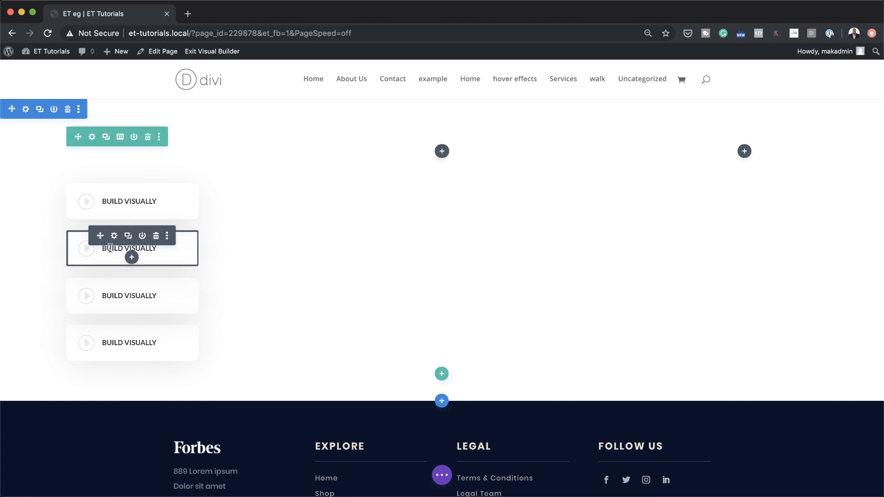
click(110, 248)
drag(104, 248, 157, 249)
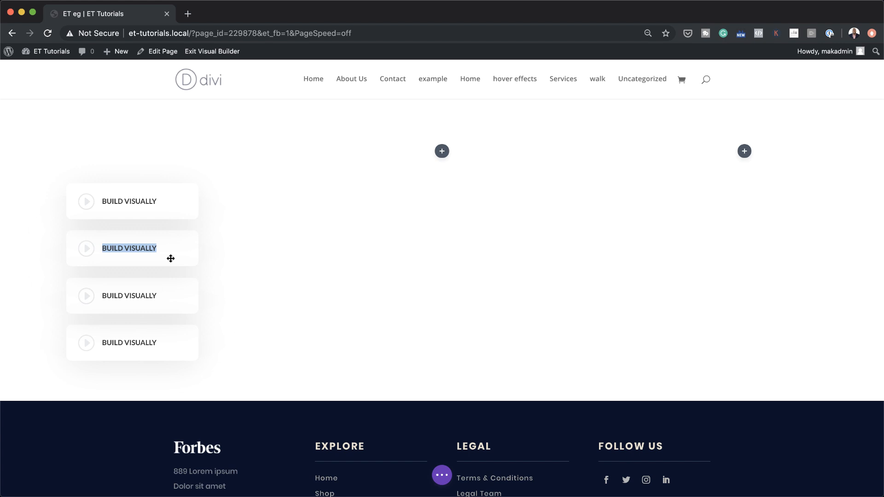
text(EFFECTS)
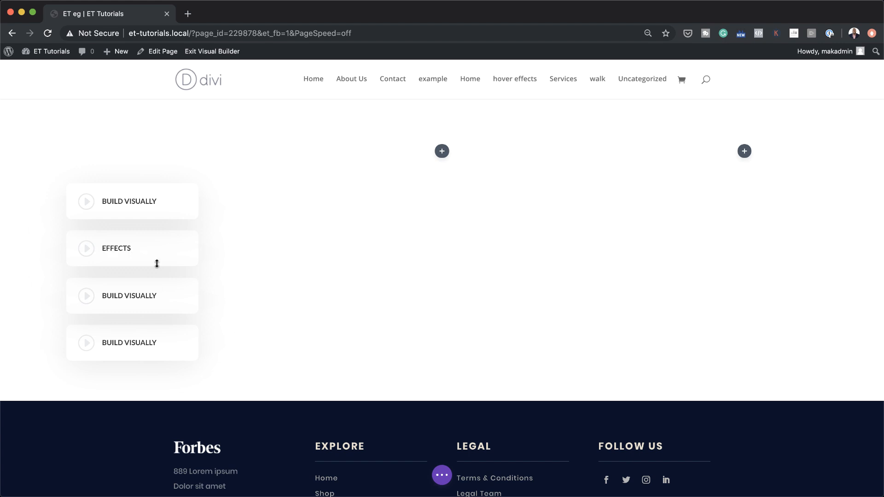
mouse_move(102, 296)
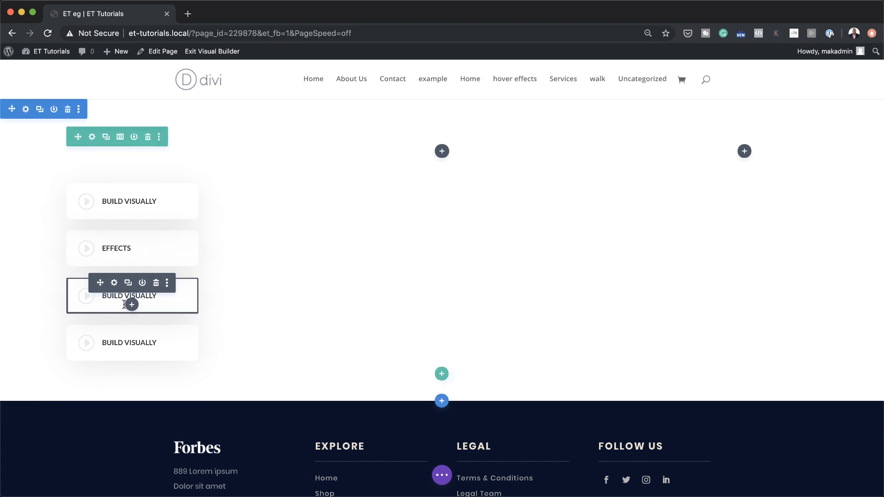
click(146, 295)
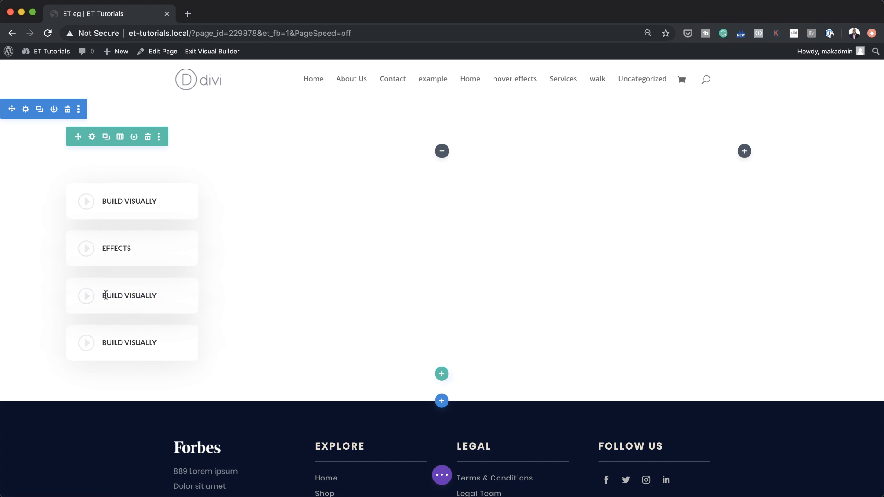
drag(102, 295, 181, 296)
text(SHAPE DIVIDER)
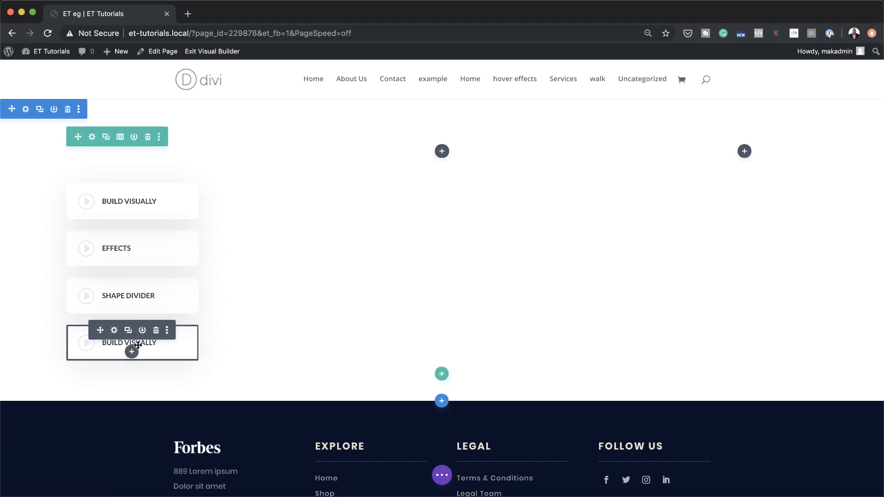
click(111, 343)
drag(112, 344, 161, 342)
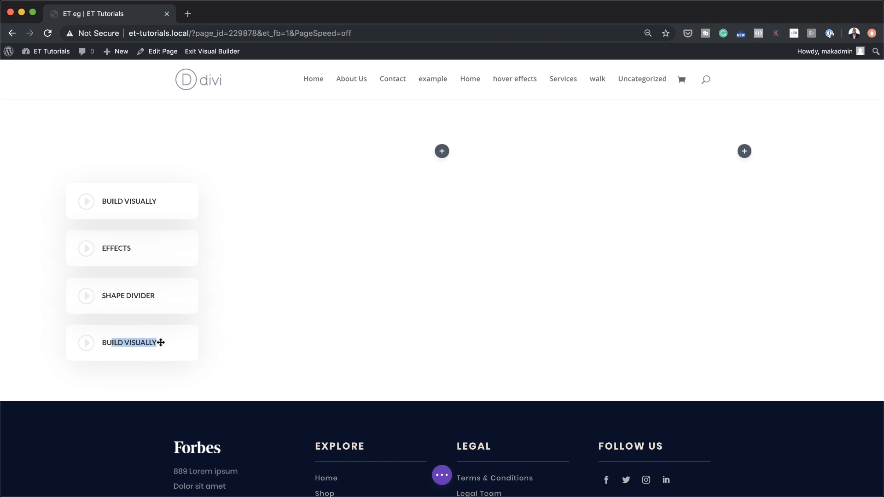
text(L)
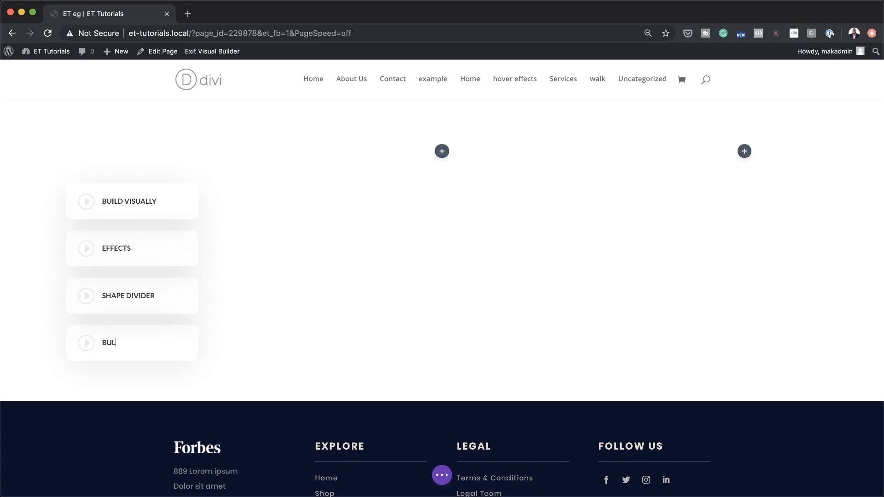
text(K EDITING)
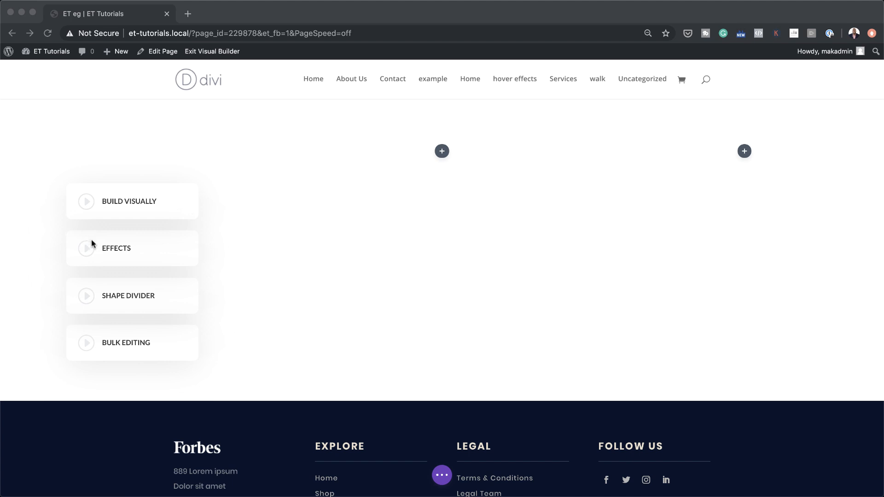
- Review the Effects blurb's CSS ID and class in its Advanced settings and close it
click(141, 247)
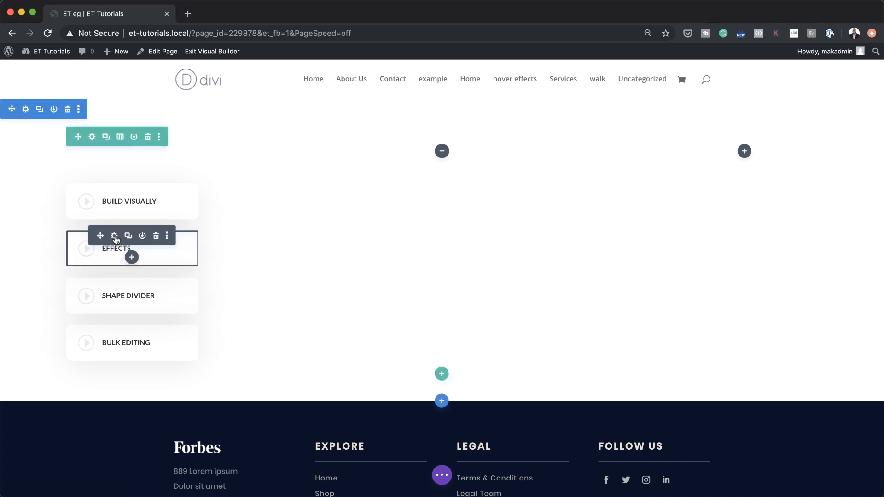
click(114, 236)
click(131, 86)
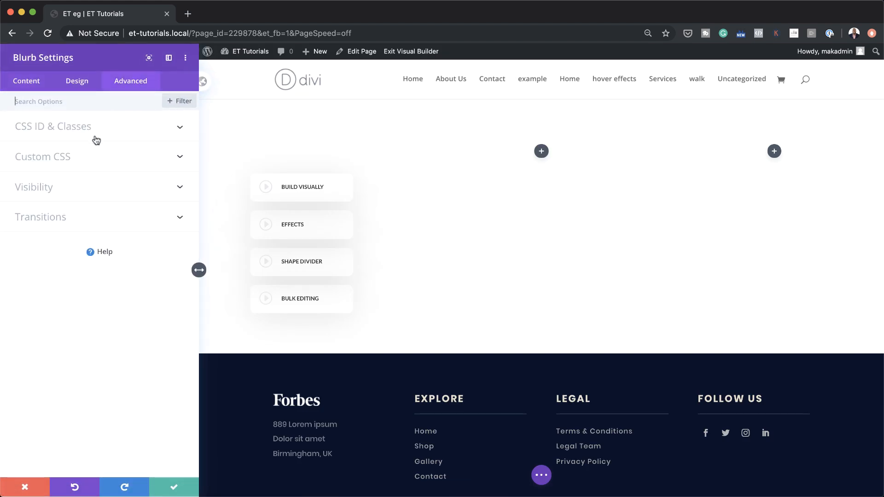
click(74, 129)
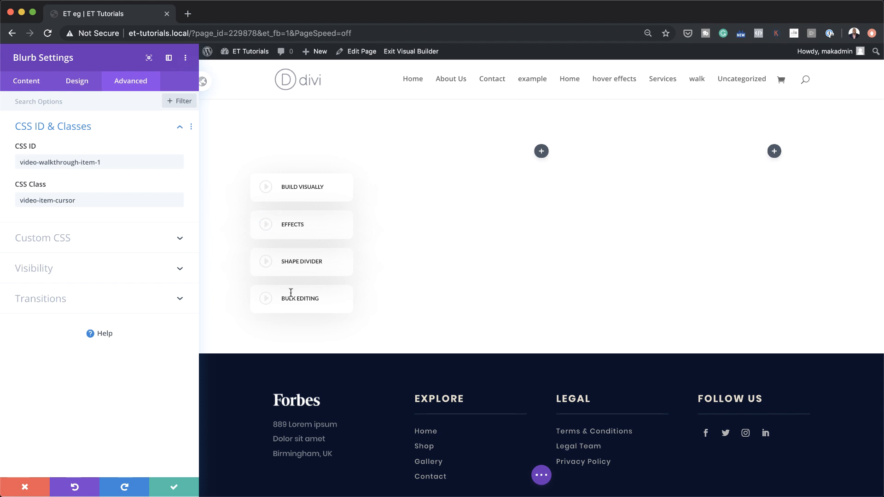
click(174, 487)
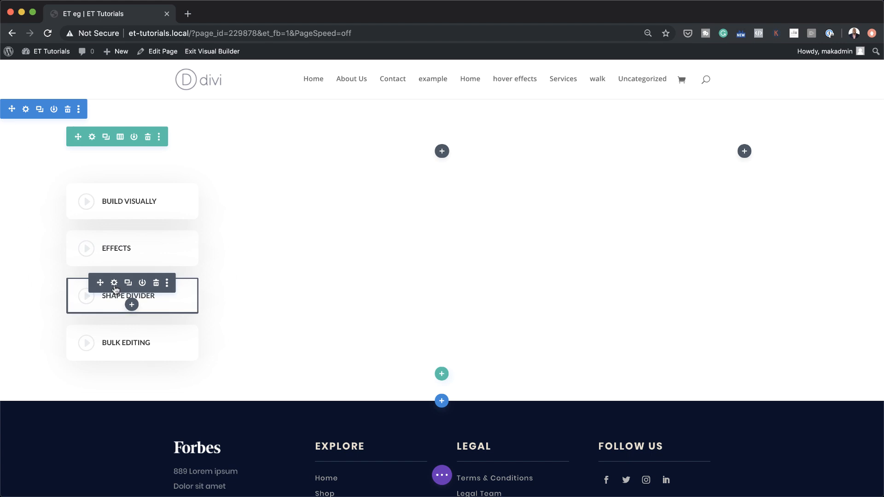
- Change the Shape Divider blurb's CSS ID to video-walkthrough-item-3 and close its settings
click(114, 285)
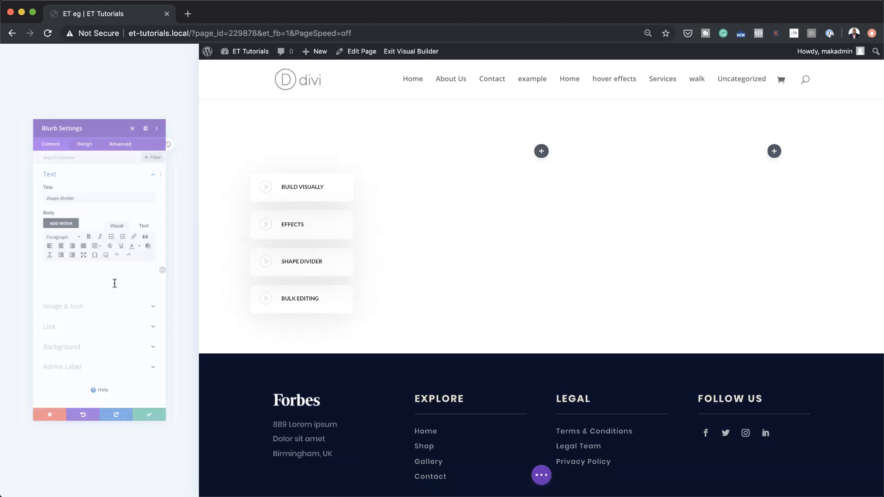
click(134, 81)
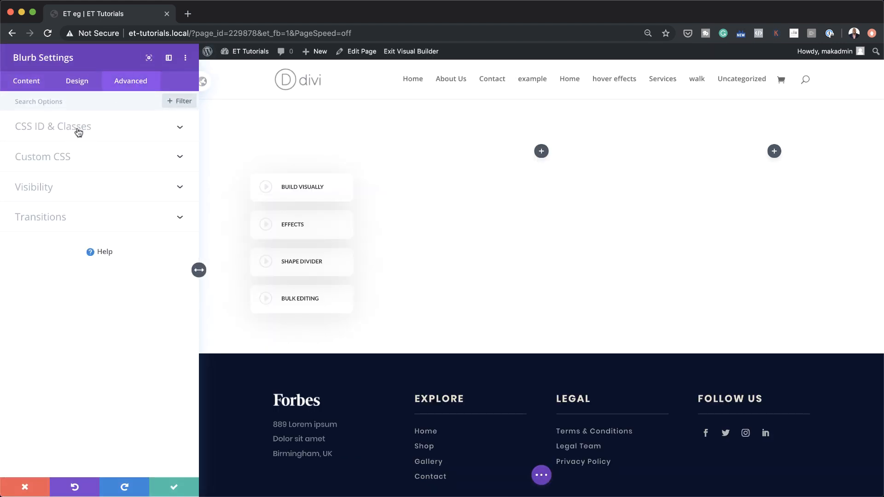
click(104, 163)
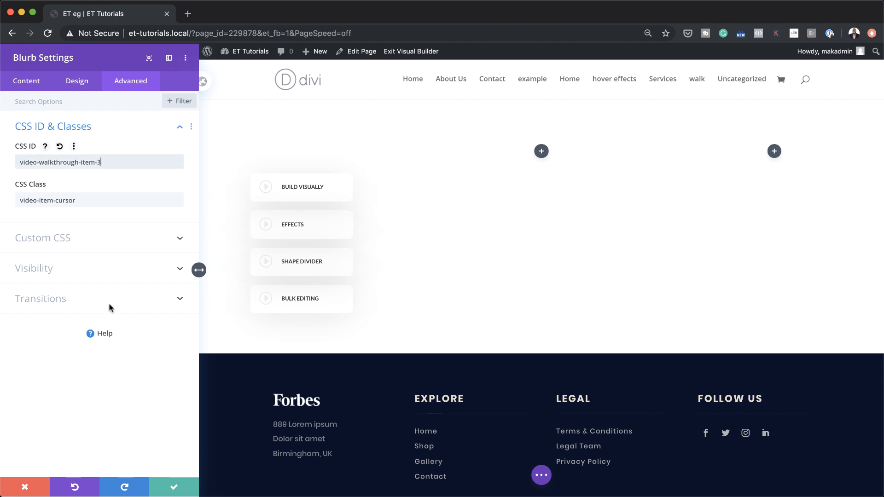
key(Return)
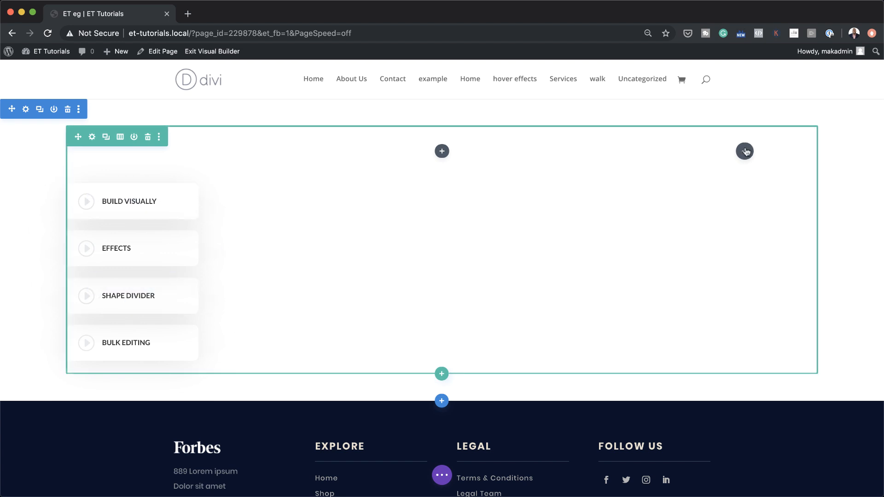
- Replace the row's third column with a copy of the first blurb column, moved to the right side
click(93, 138)
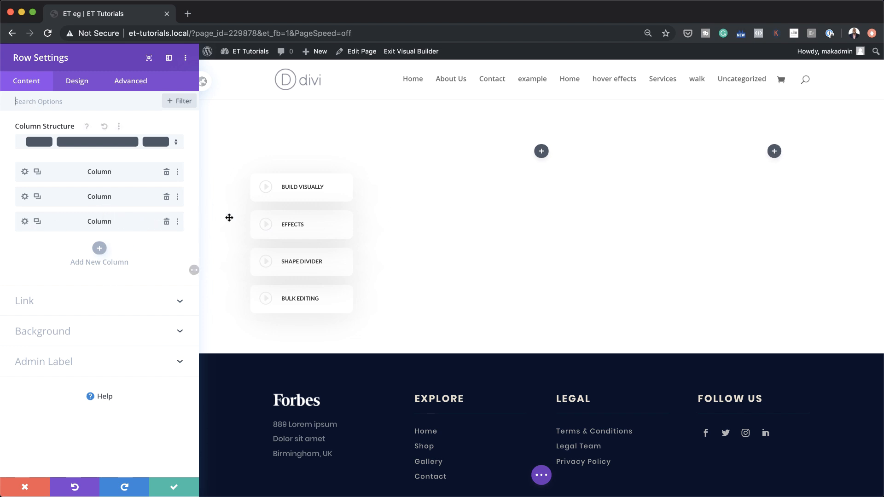
click(166, 223)
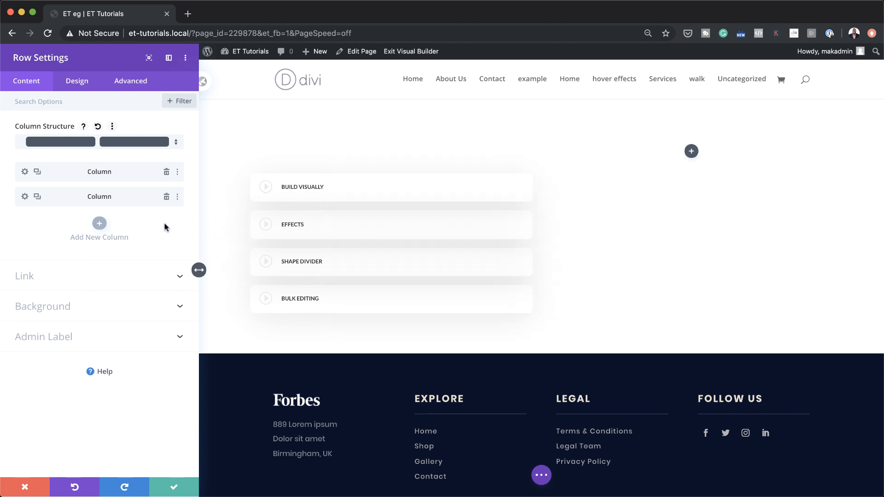
click(37, 172)
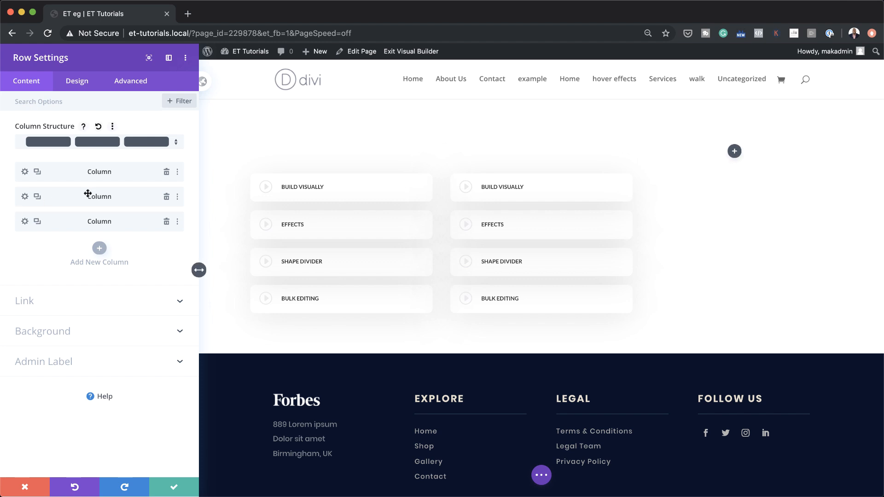
drag(78, 196, 76, 235)
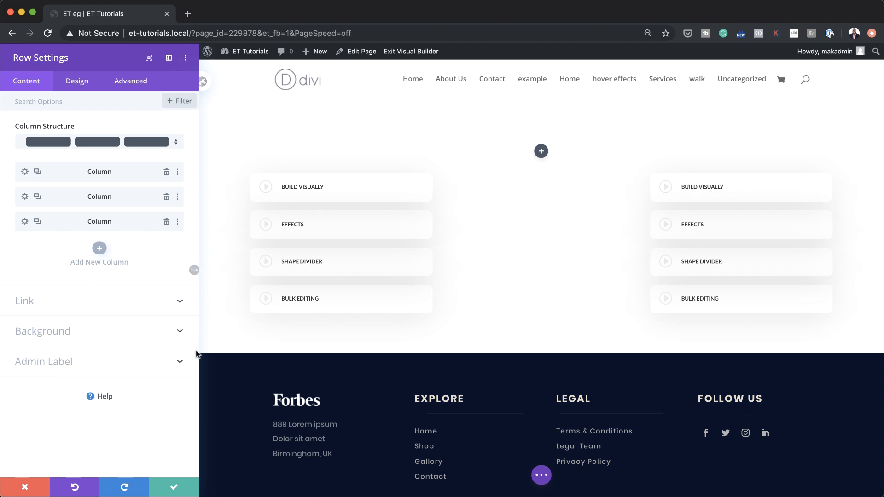
click(177, 489)
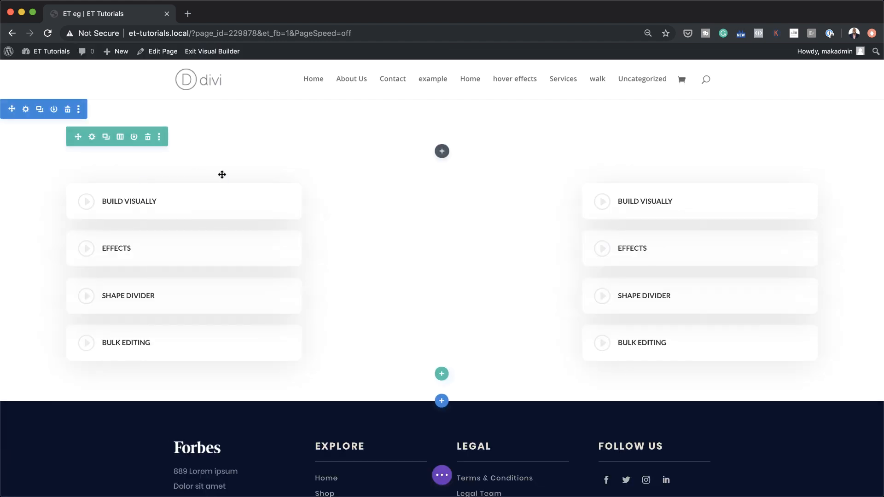
click(120, 138)
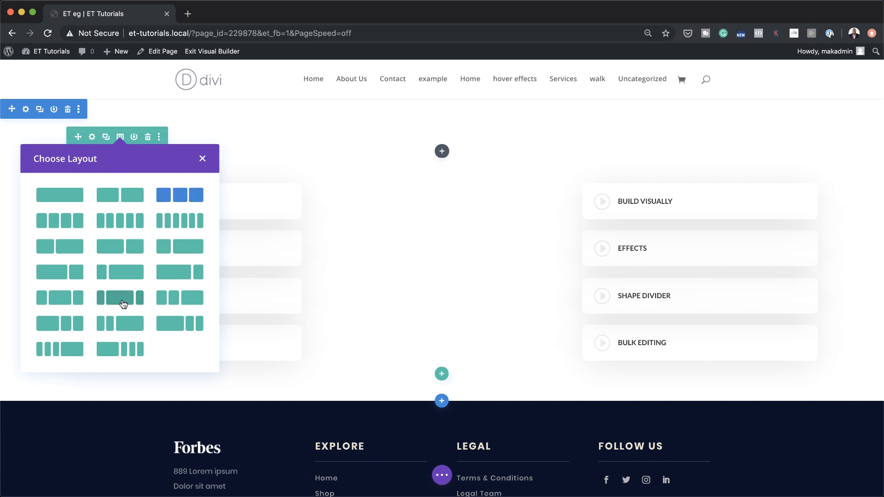
- Apply the 1/5-3/5-1/5 column layout and retitle the first right card LAYOUT LIBRARY
click(123, 300)
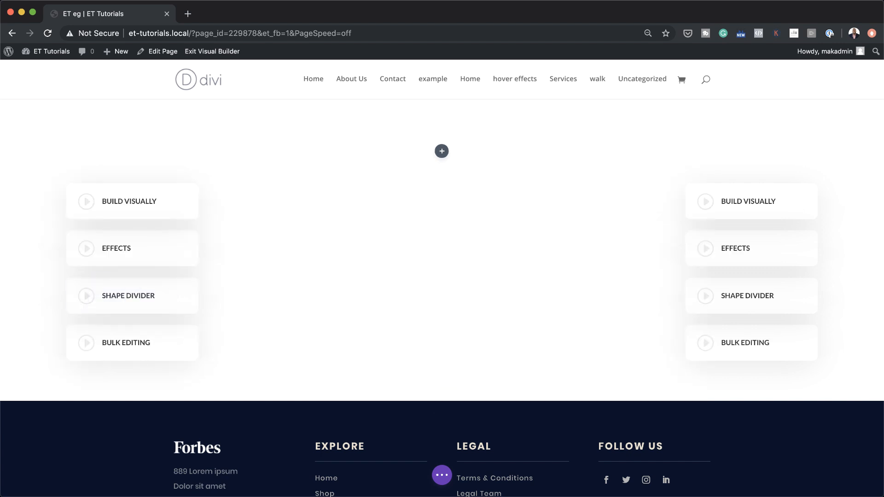
double_click(768, 201)
triple_click(768, 201)
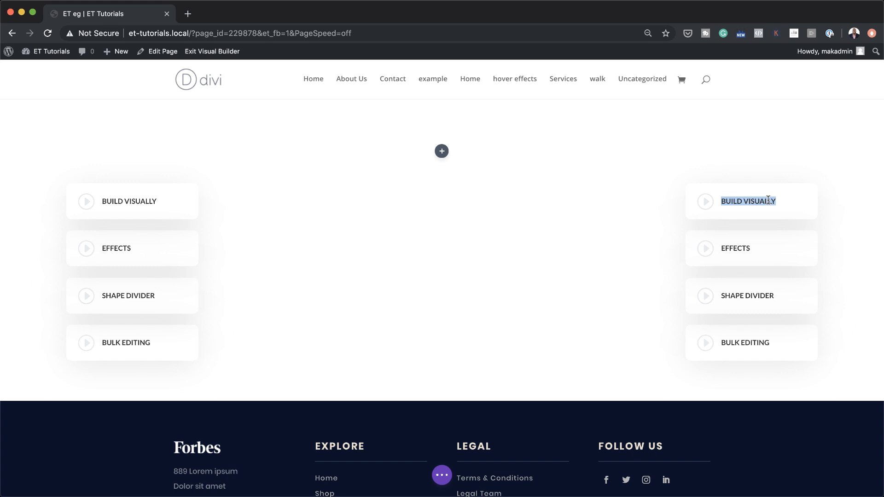
text(LAYOUT LIBRARY)
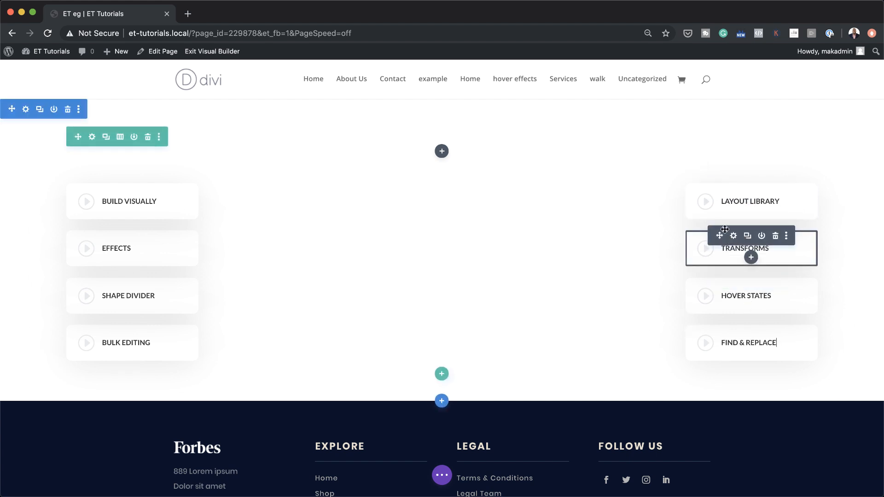
- Give the Layout Library card CSS ID video-walkthrough-item-5 with class video-item-cursor and save
click(726, 205)
click(734, 189)
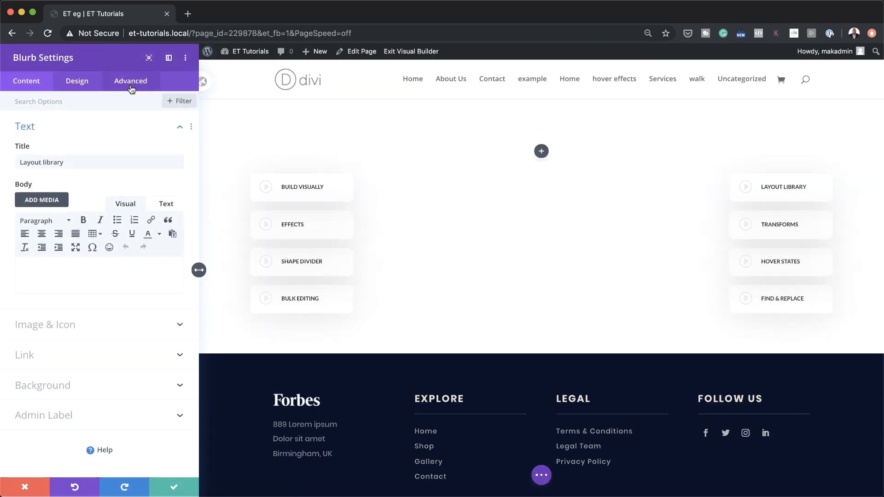
click(132, 89)
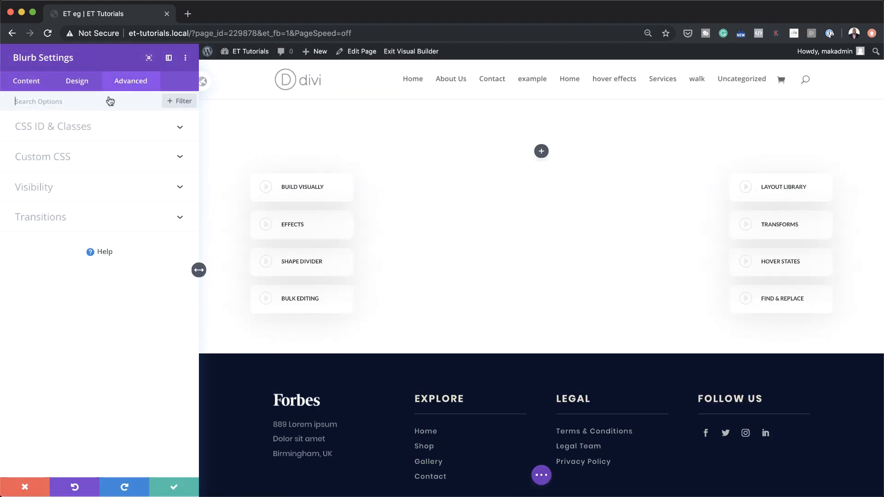
click(87, 132)
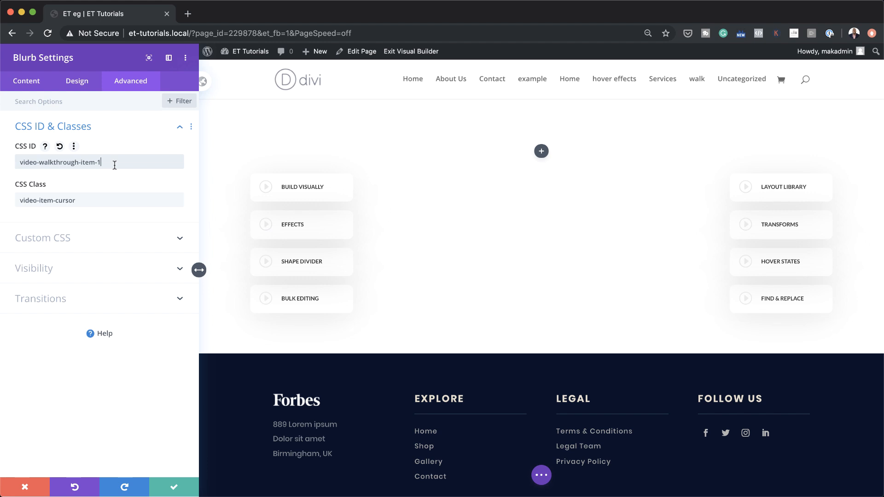
click(174, 487)
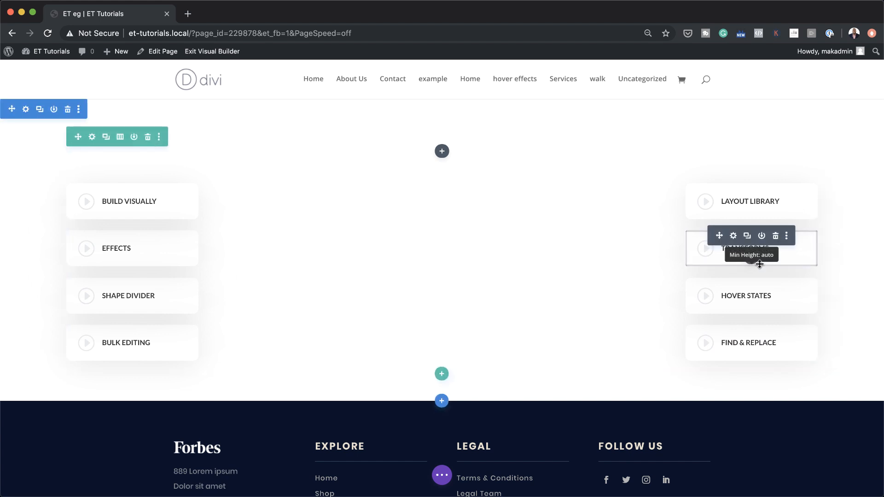
- Insert a Text module into the empty middle column and select its placeholder paragraph
click(442, 152)
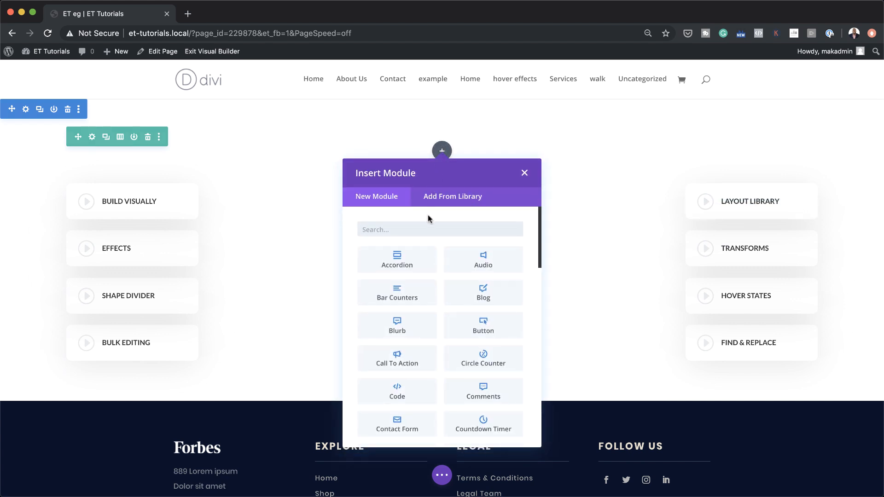
text(text)
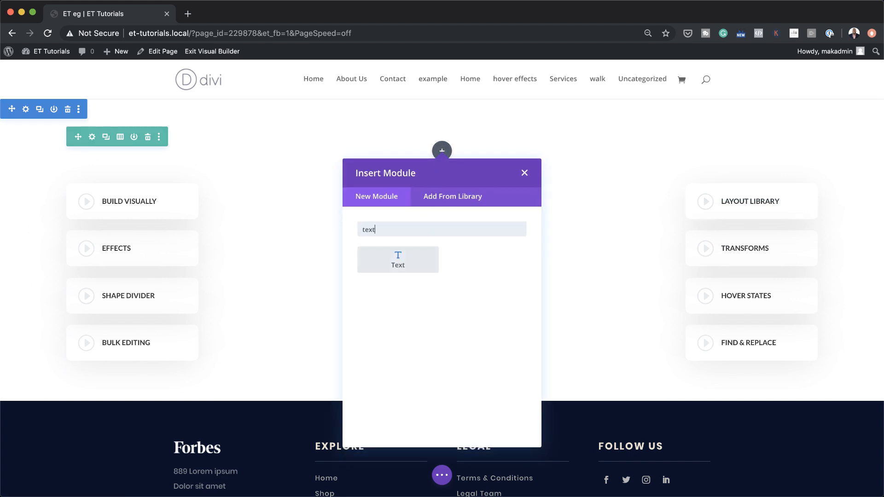
click(417, 262)
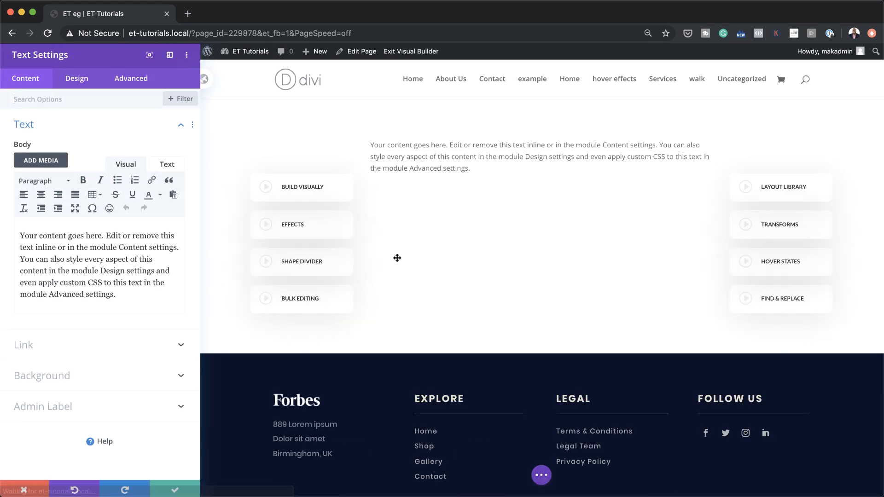
drag(101, 293, 30, 228)
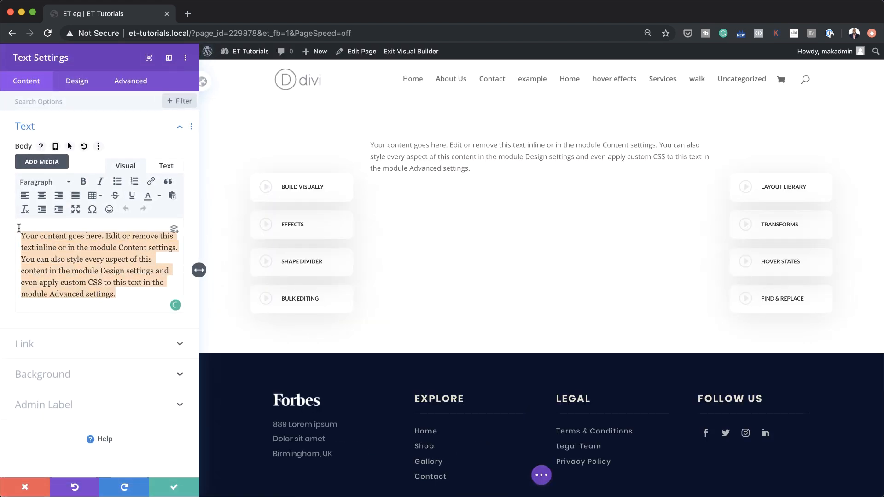
- Delete the placeholder text and add an MP4 background video to the middle Text module
key(BackSpace)
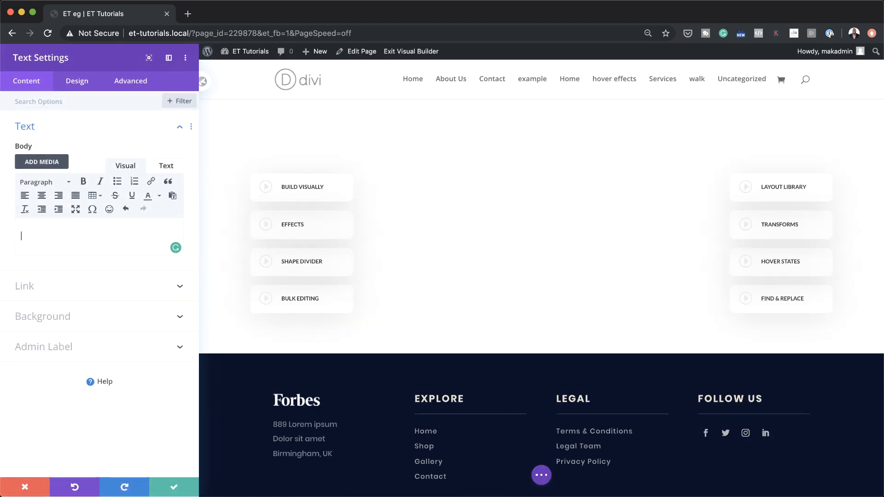
click(73, 321)
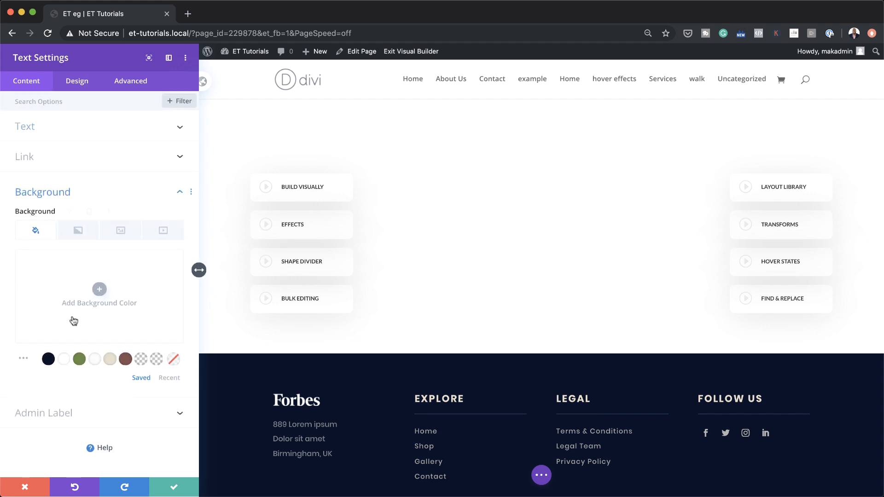
click(166, 234)
click(97, 304)
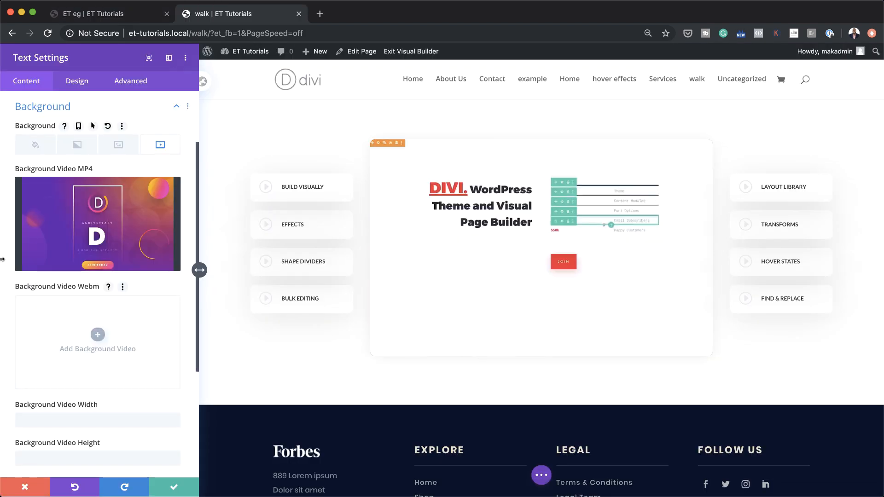
click(77, 81)
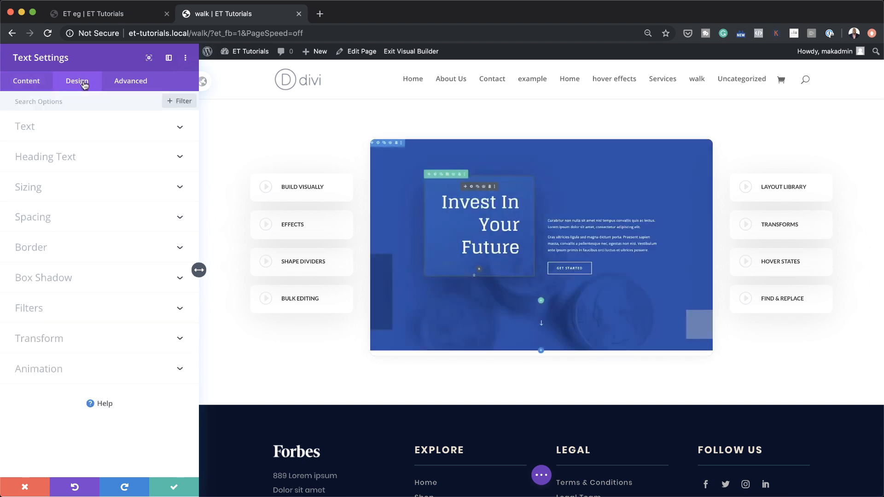
- Set the video panel's top and bottom padding to 15vw desktop, 24vw tablet, 26vw phone
click(66, 188)
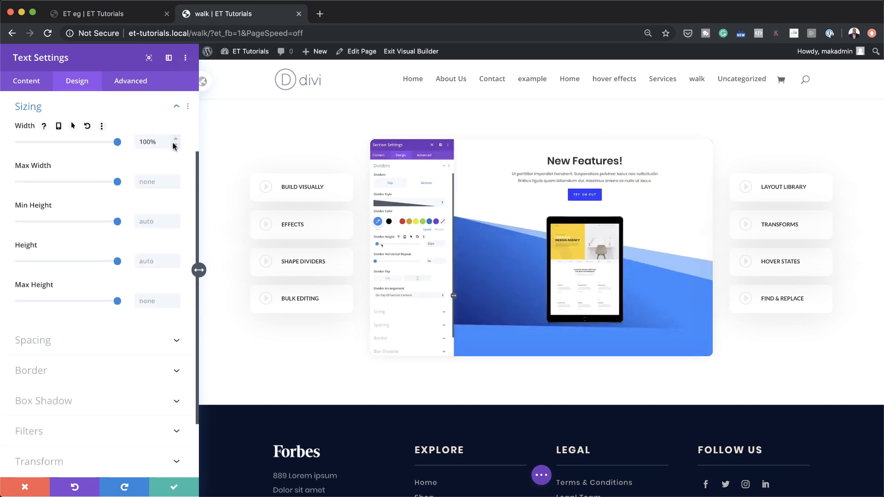
click(110, 350)
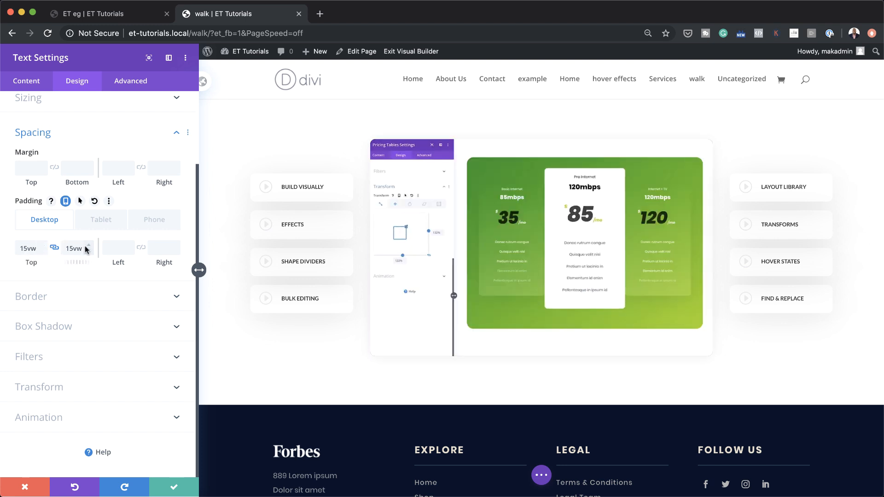
click(103, 220)
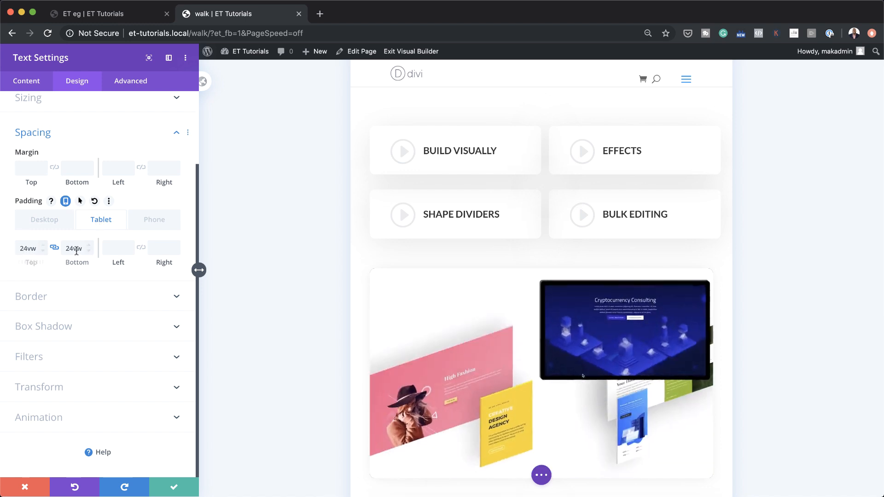
click(151, 223)
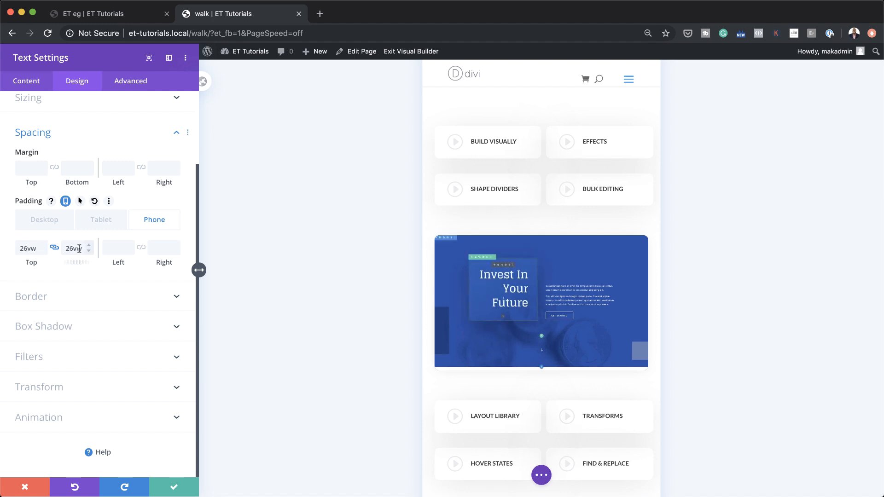
click(53, 224)
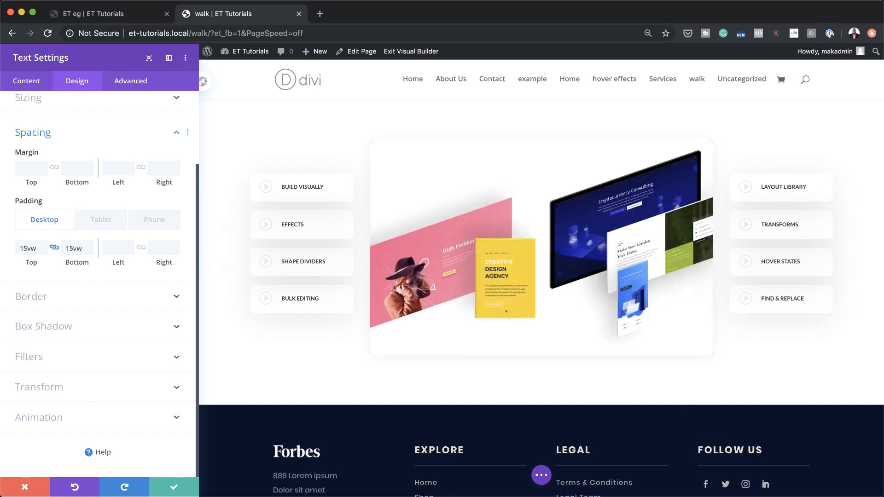
click(61, 294)
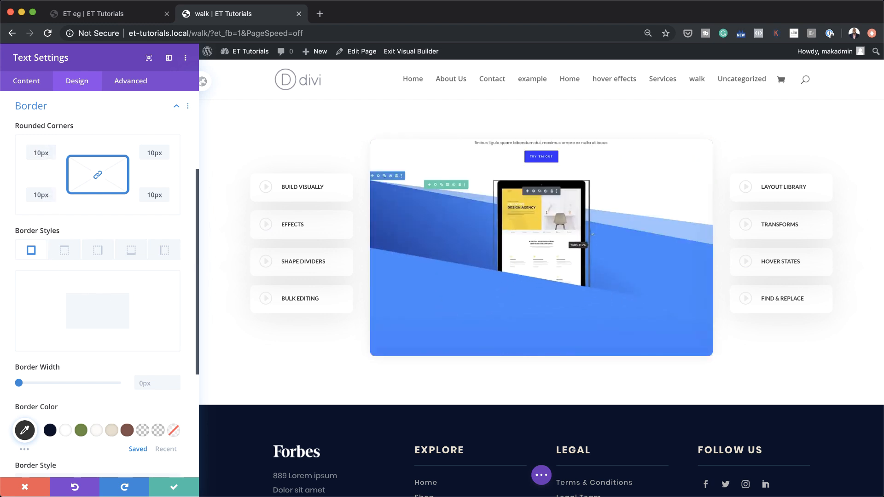
- Apply the all-around box shadow preset to the Text module with 30px blur and -5px spread
scroll(121, 357, down, 5)
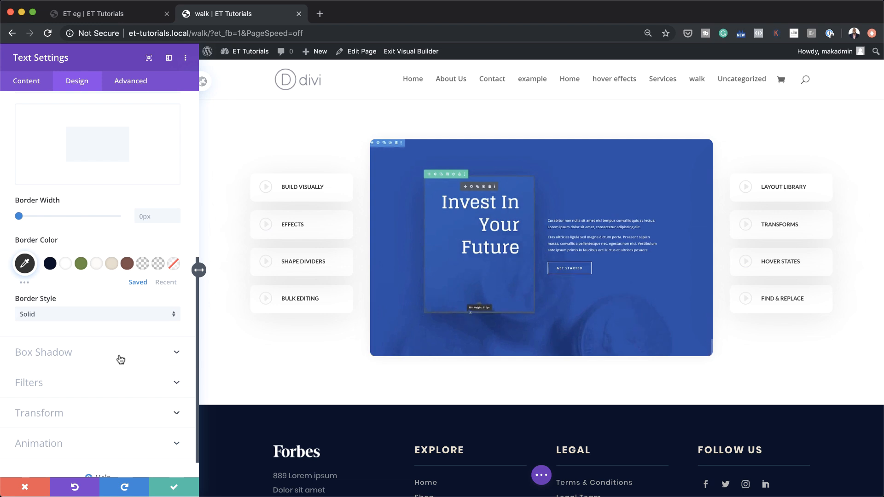
scroll(115, 355, down, 2)
click(60, 344)
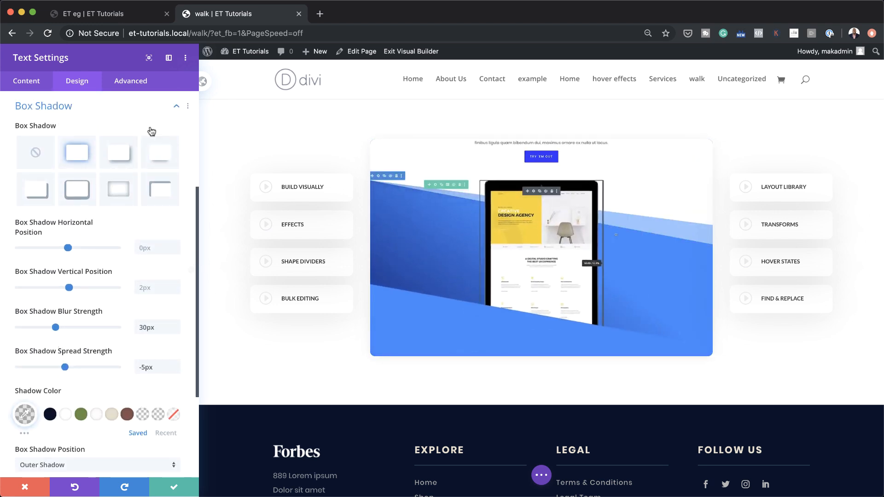
click(79, 153)
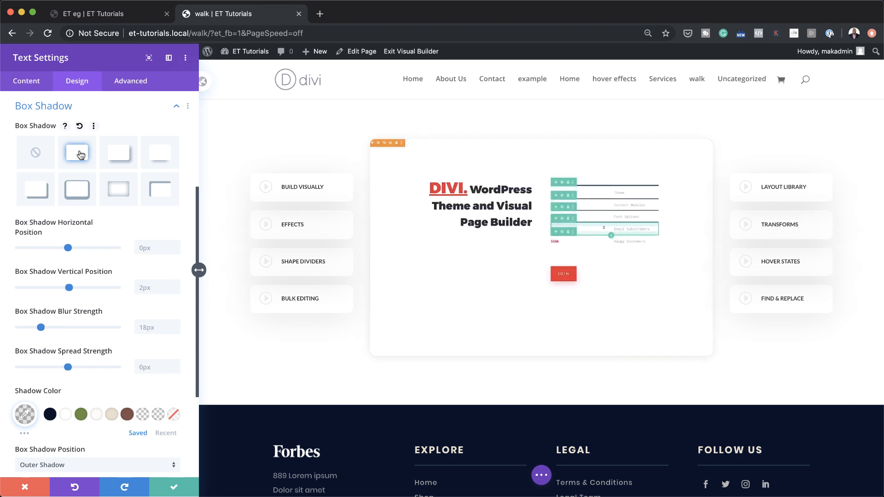
double_click(149, 327)
text(30px)
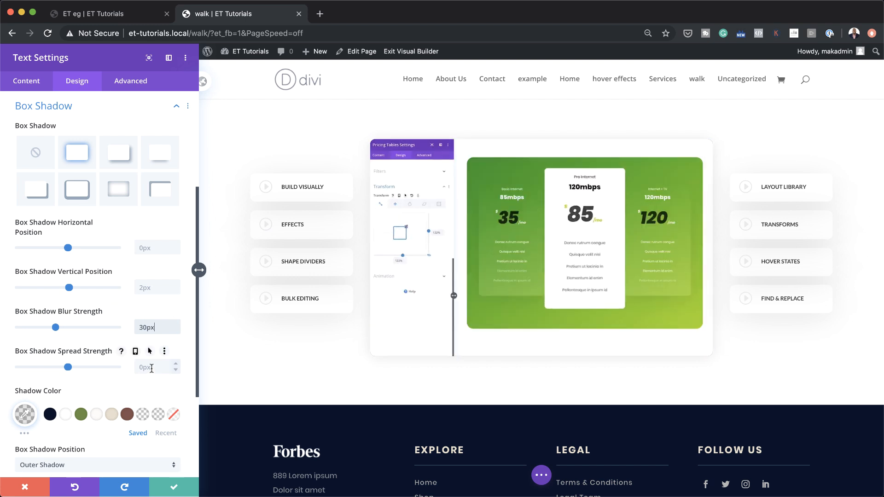
click(151, 367)
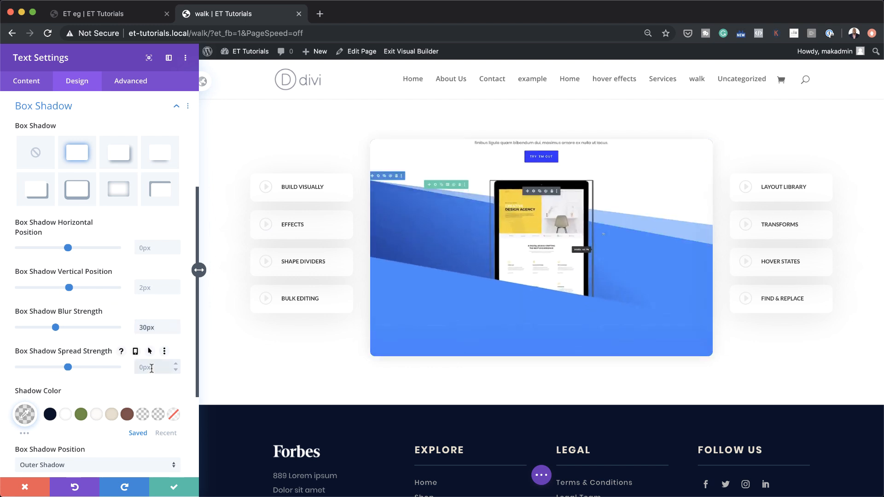
text(-5)
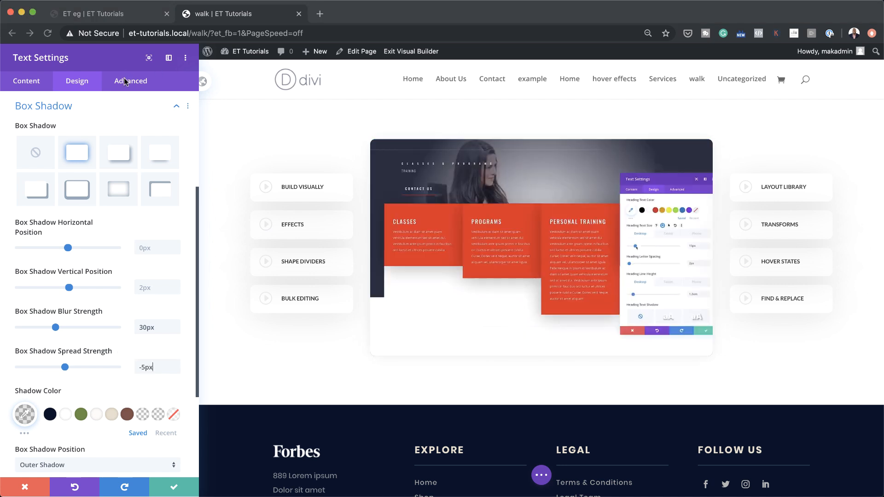
- Confirm the video-walkthrough-1 CSS ID under Advanced > CSS ID & Classes, then save the module
click(131, 81)
click(62, 133)
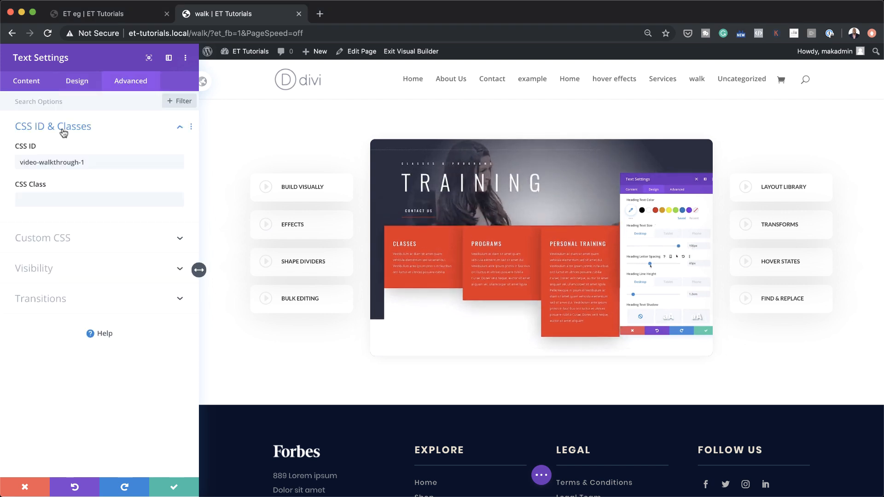
triple_click(88, 163)
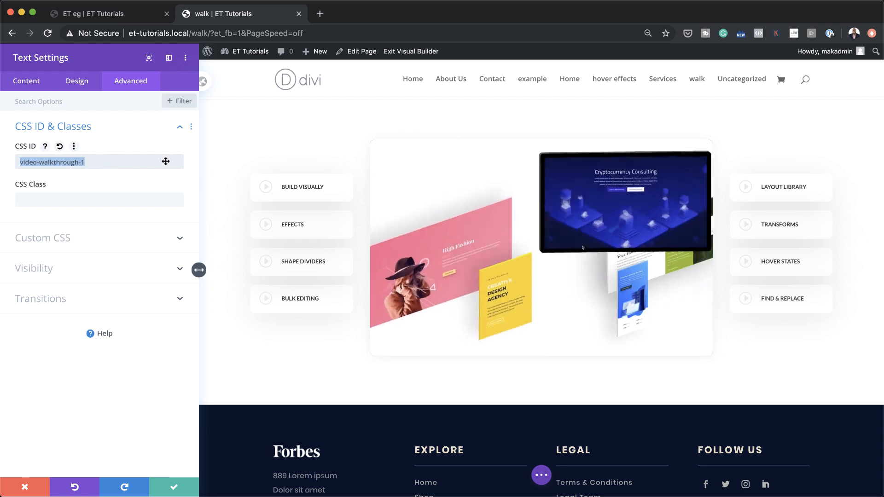
click(174, 486)
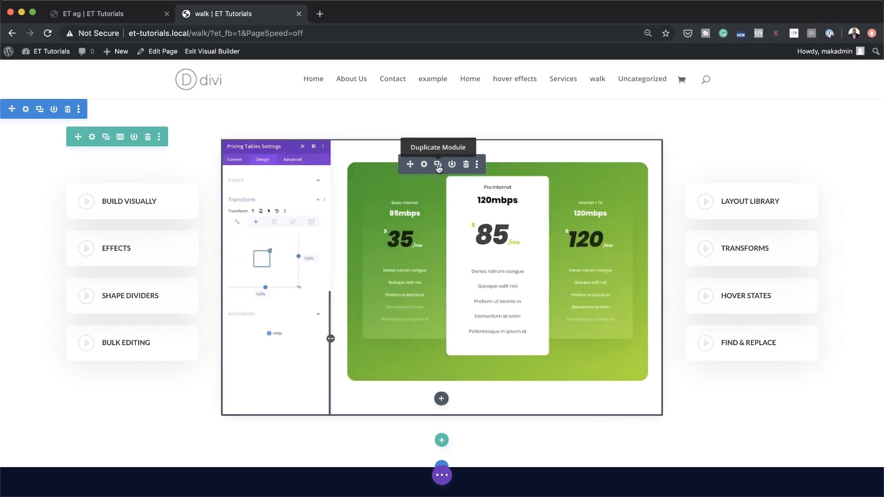
- Switch the page to Wireframe View from the page settings bar
click(446, 479)
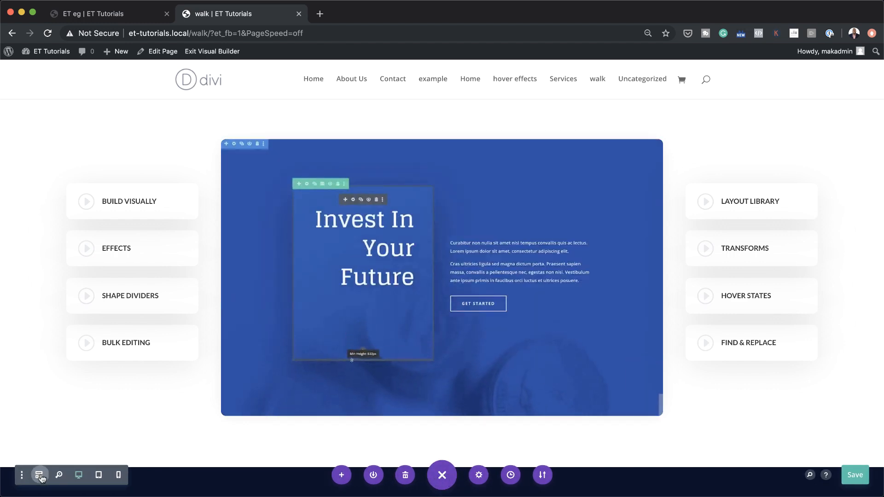
click(40, 476)
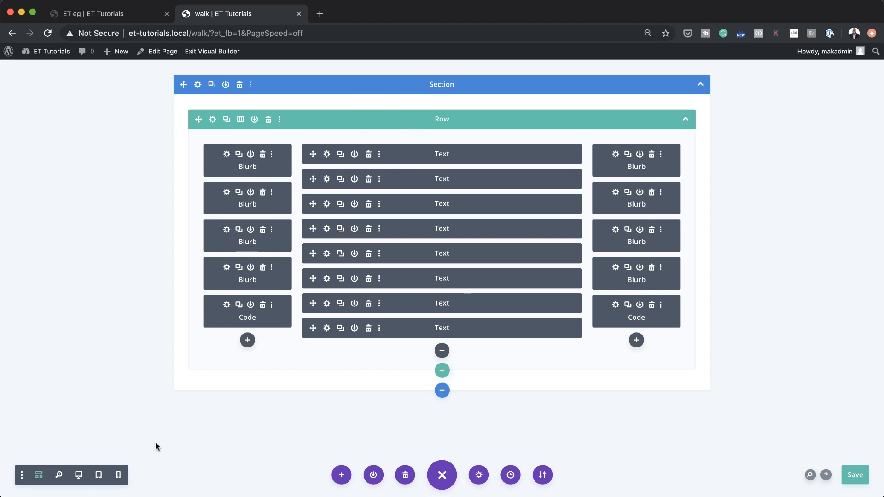
click(328, 180)
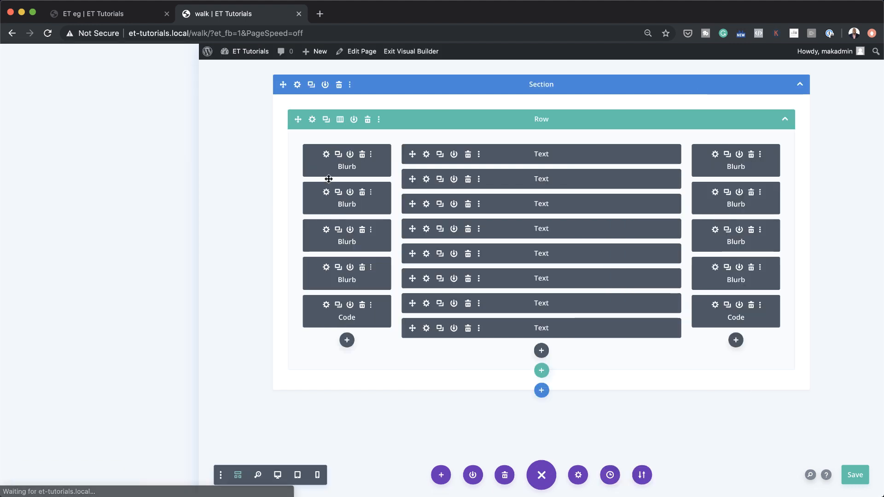
click(130, 85)
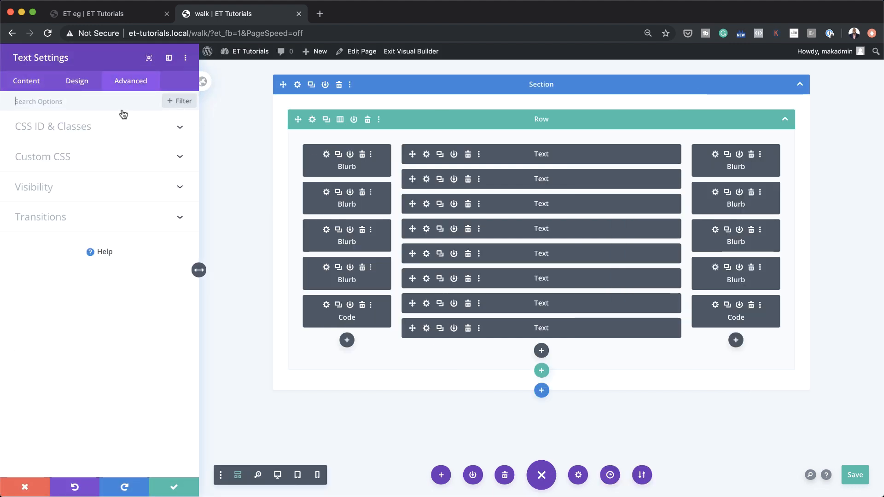
click(84, 129)
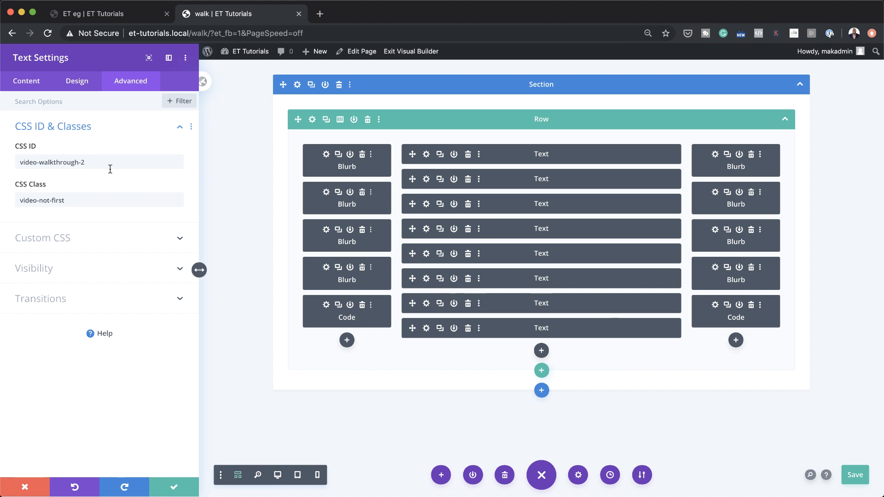
click(175, 487)
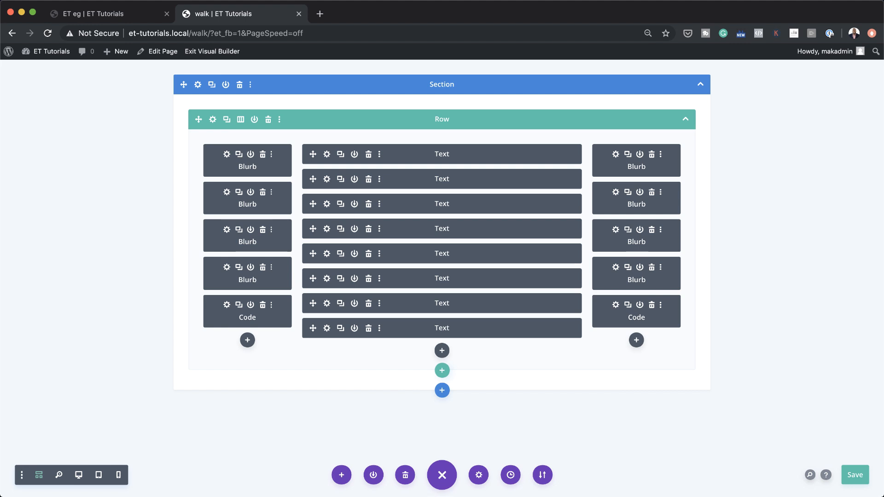
- Replace the left column's Code module with a new one containing the pasted walkthrough CSS
click(262, 304)
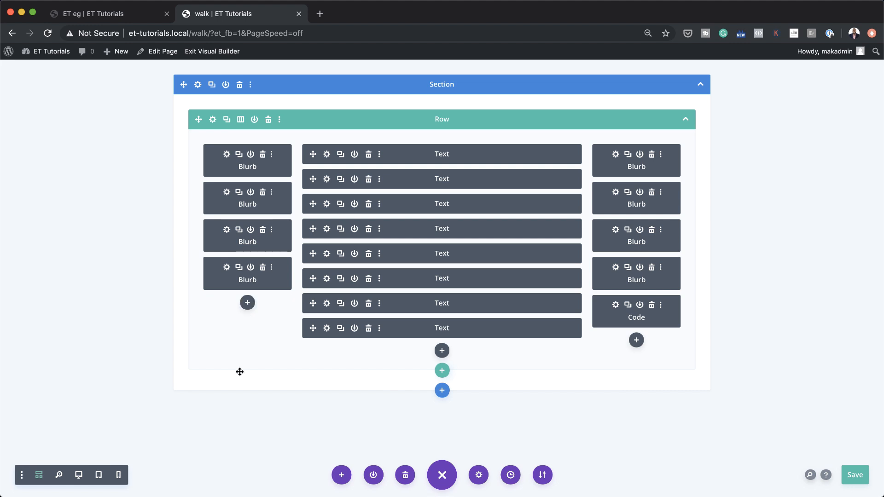
click(247, 303)
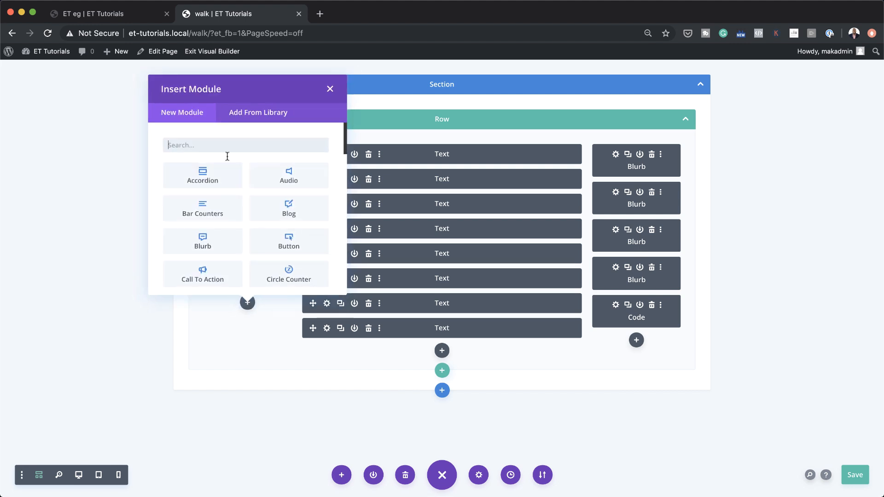
text(cod)
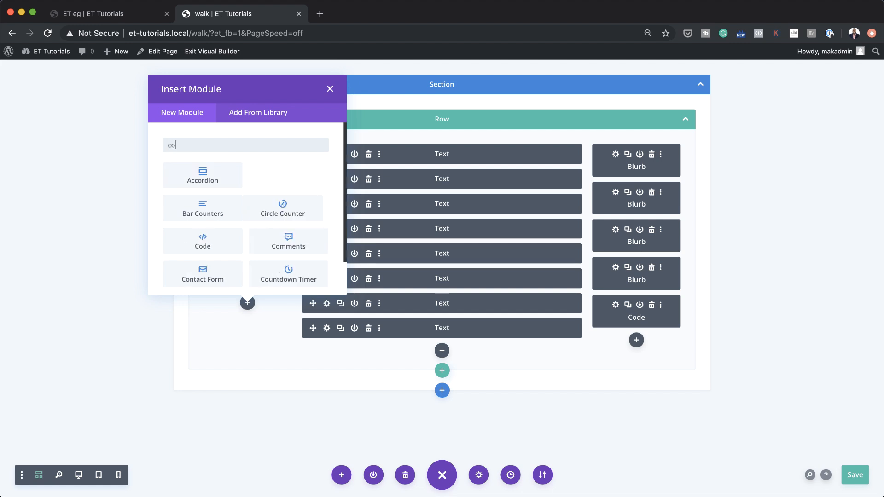
click(189, 179)
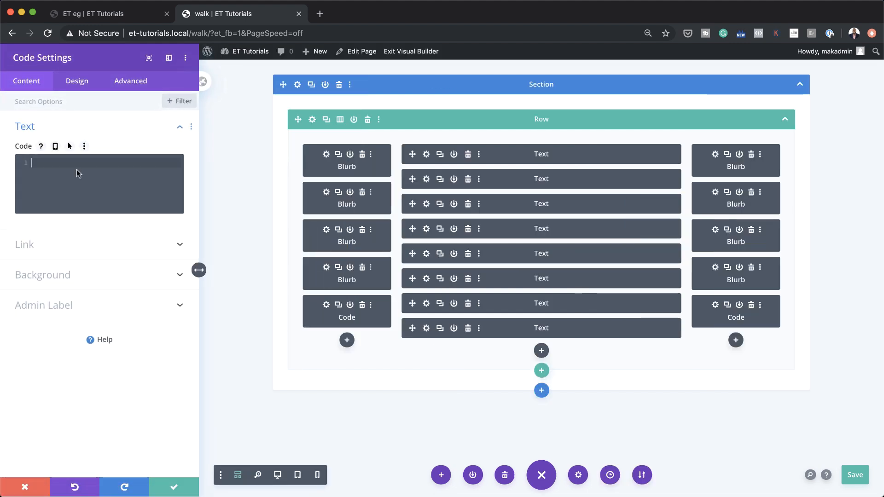
text(<style> .video-not-first { display: none; } .video-item-cursor { cursor: pointer; }  @media all and (max-width: 980px) { .item-responsive-grid { display: grid; grid-template-columns: 50% 50%; grid-column-gap: 2vw; } } .video-walkthrough-active { background-color: #fff; margin-right:-0.5vw; margin-left:-0.5vw; box-shadow:0 10px 70px 0 rgba(103,151,255,.22),0 15px 105px 0 rgba(103,151,255,.22) !important; }  .video-walkthrough-active .et-pb-icon{ color: #b0c8ff !important; } </style>)
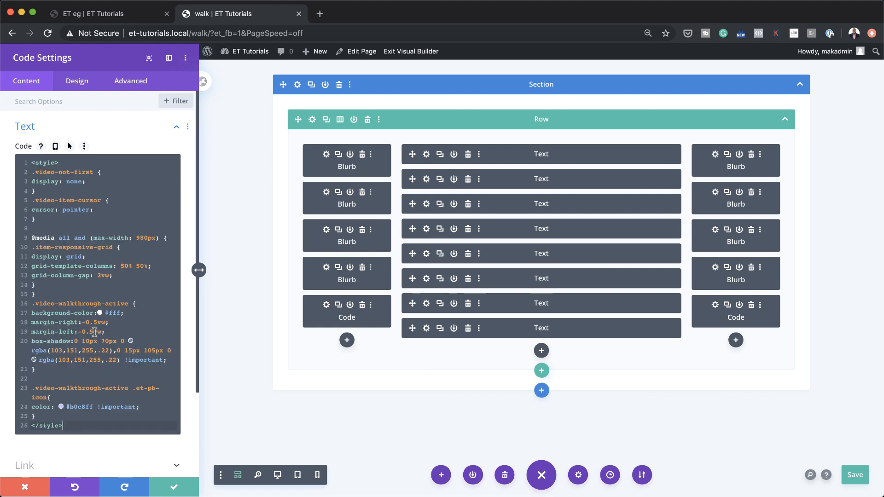
click(174, 489)
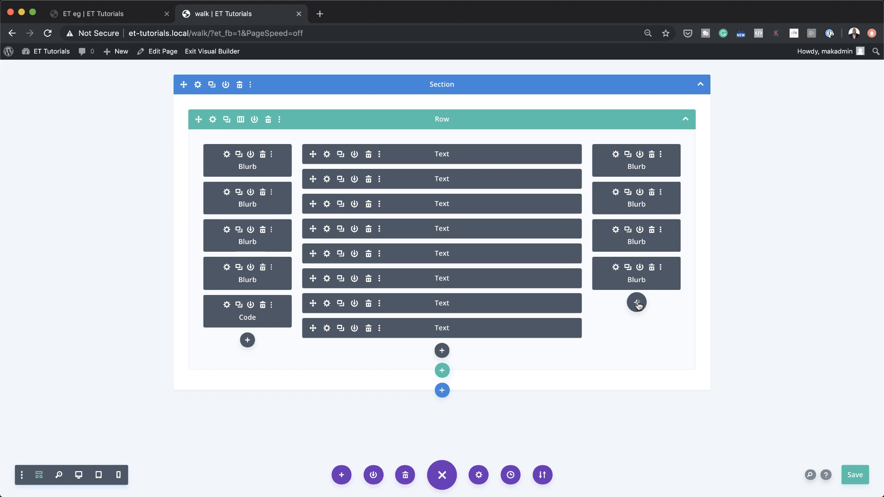
- Add a Code module with the pasted jQuery video-swap script to the right column and save the page
click(637, 303)
scroll(612, 252, down, 2)
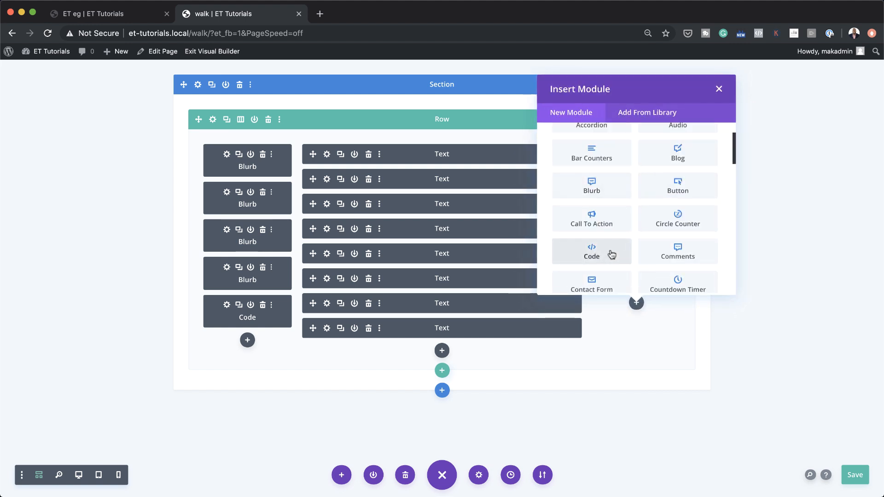
click(610, 252)
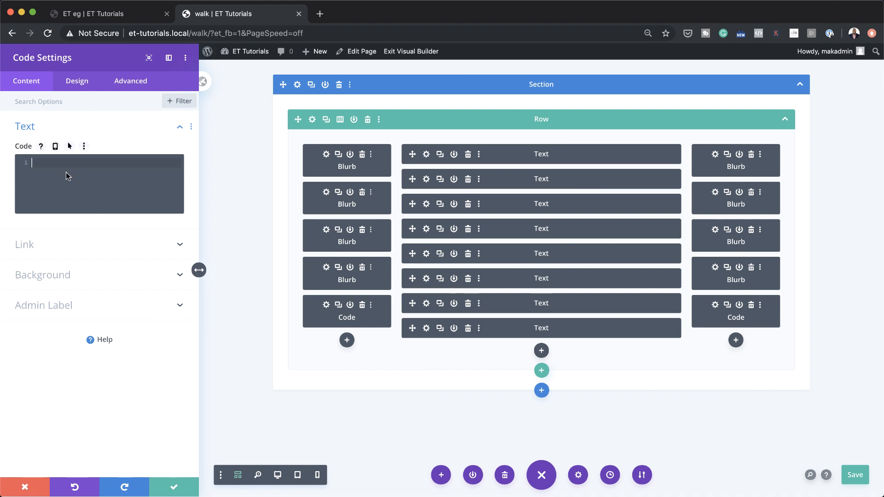
text(<script> jQuery(function($){  $('[id*="video-walkthrough-item"]').click(function() {     var selector1 = $(this).attr('id').replace('-item', '');   var $video   = $('#' + selector1);    $video.show().siblings().hide();   $video.addClass('play-video');   $(".play-video .et_pb_section_video_bg video").trigger('play');   $video.removeClass('play-video');    $('[id*="video-walkthrough-item"]').removeClass("video-walkthrough-active");   $(this).addClass('video-walkthrough-active');  }); }); </script>)
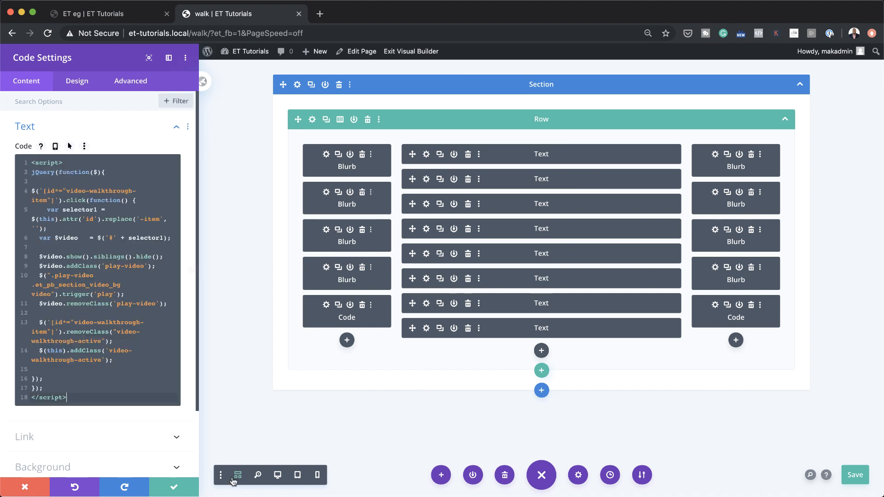
click(175, 487)
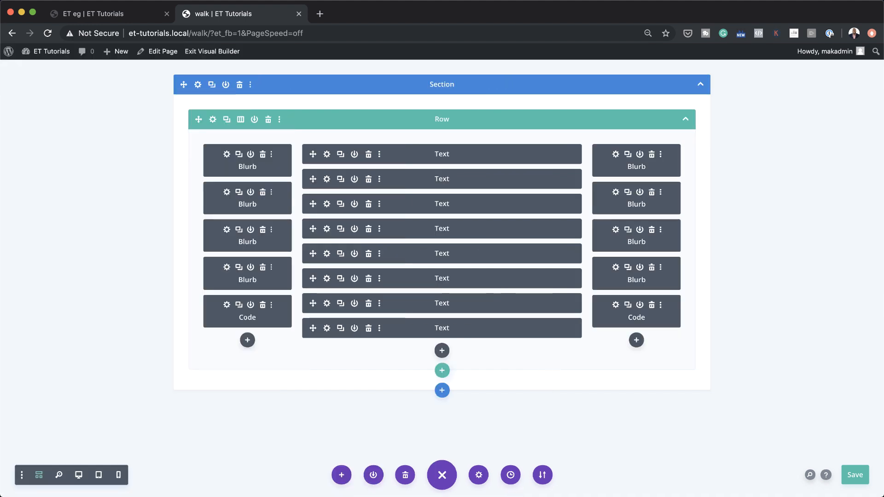
click(855, 476)
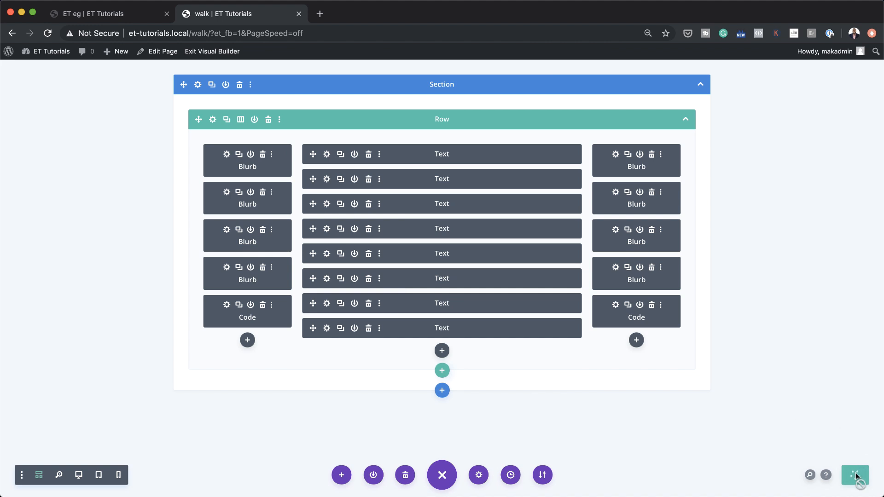
- Exit the builder and test the Build Visually, Effects, Shape Dividers, Bulk Editing, Layout Library and Hover States cards
click(230, 53)
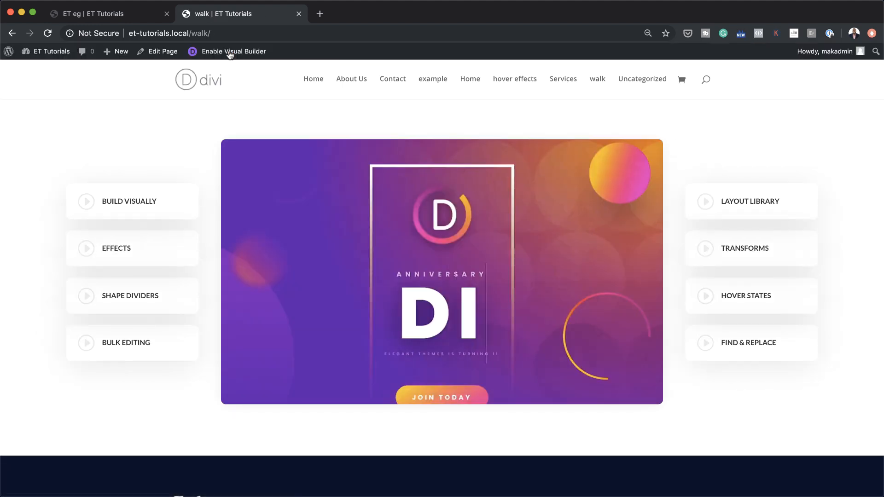
click(141, 202)
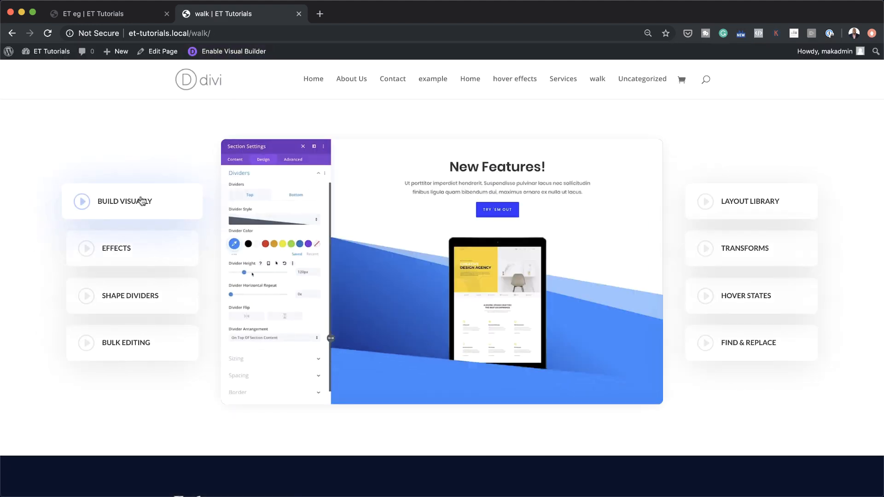
click(143, 253)
click(137, 297)
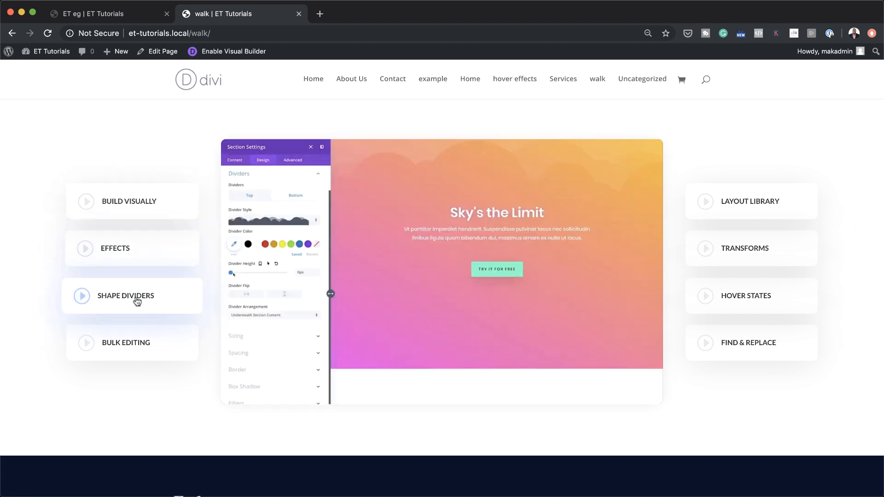
click(138, 345)
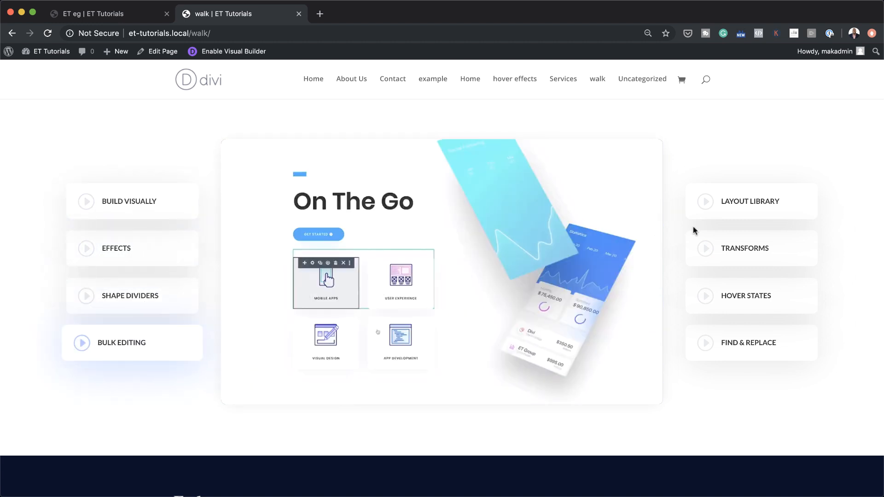
click(745, 205)
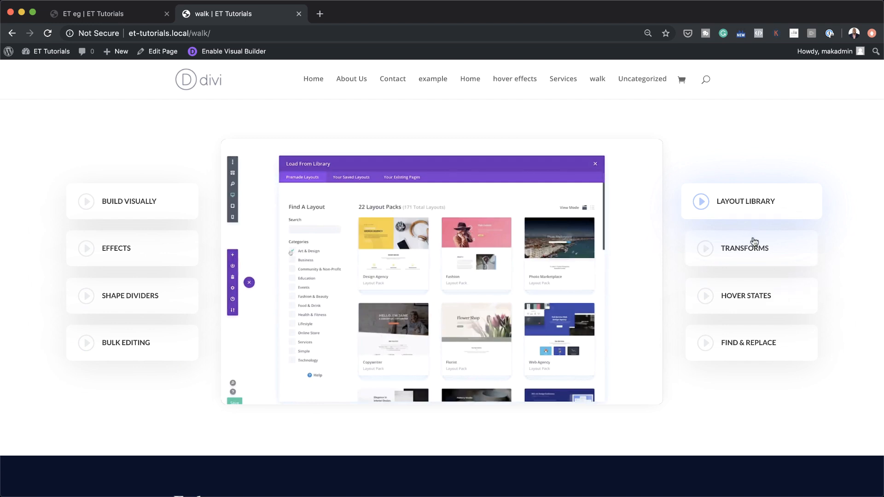
click(757, 297)
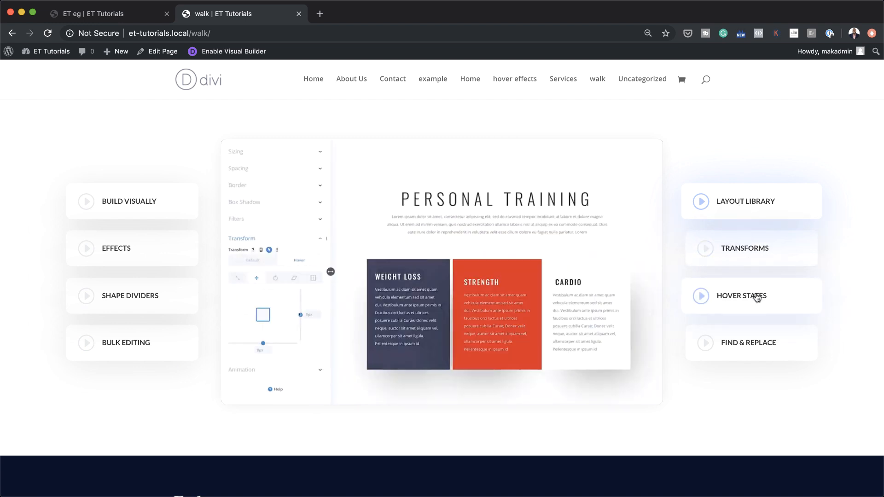